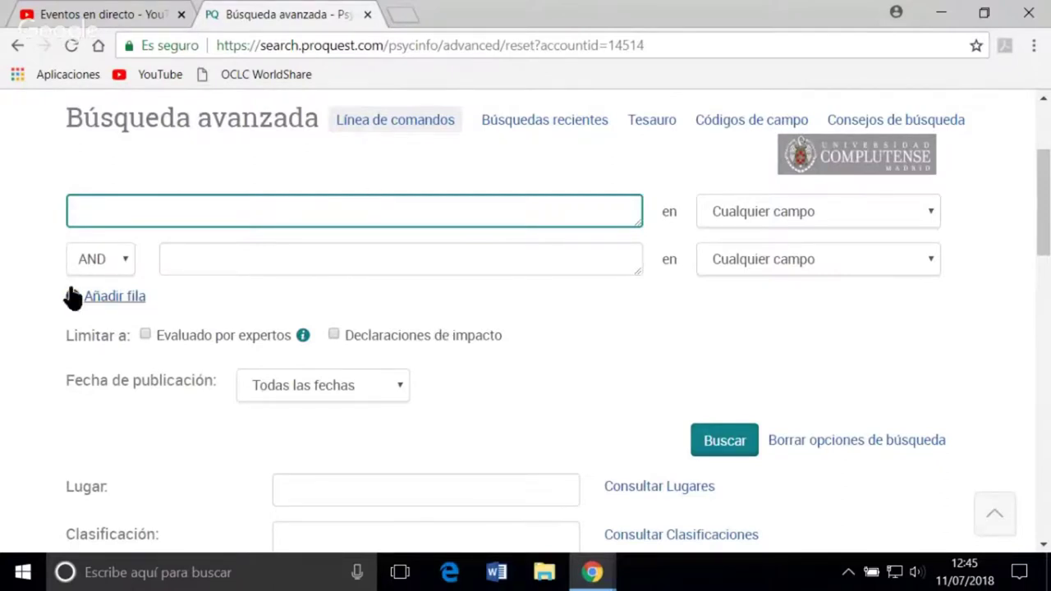
Add a third row to the advanced search form, and review the searchable fields and the Boolean operators.
{"action": "left_click", "coordinate": [130, 304]}
{"action": "left_click", "coordinate": [131, 300]}
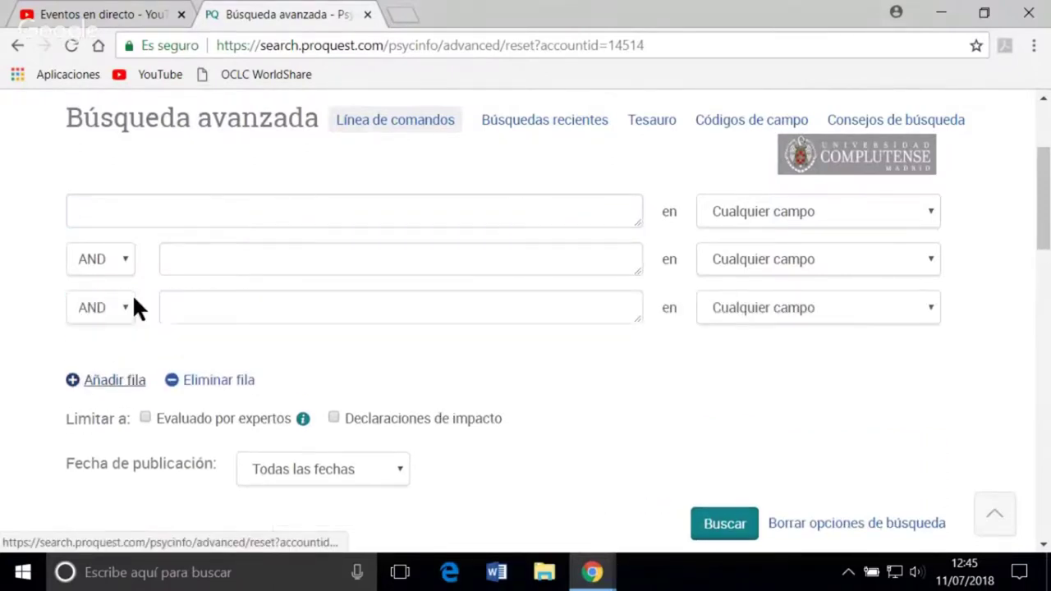
{"action": "left_click", "coordinate": [124, 212]}
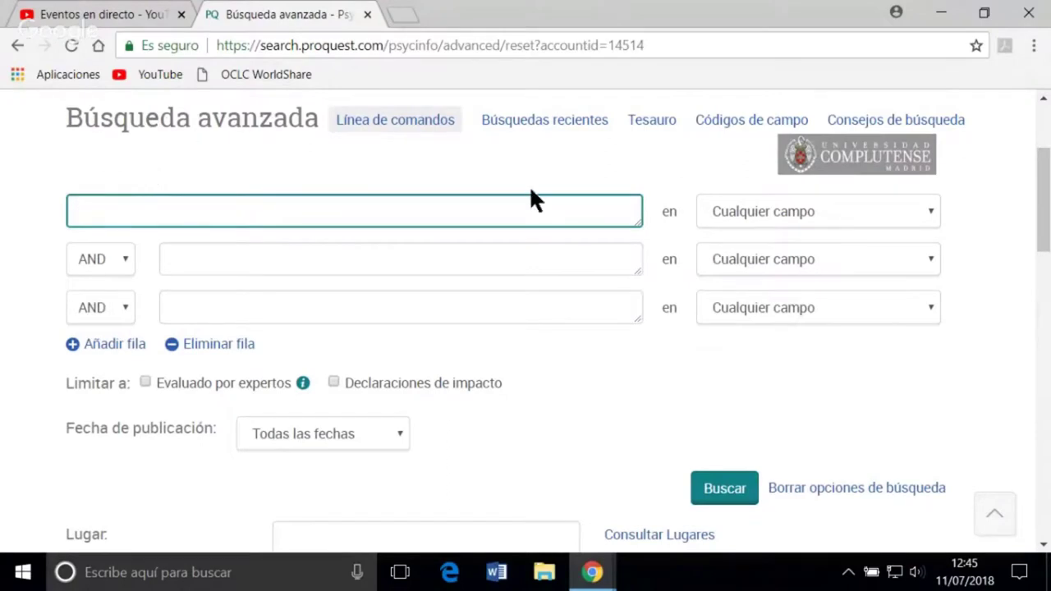
{"action": "left_click", "coordinate": [932, 215]}
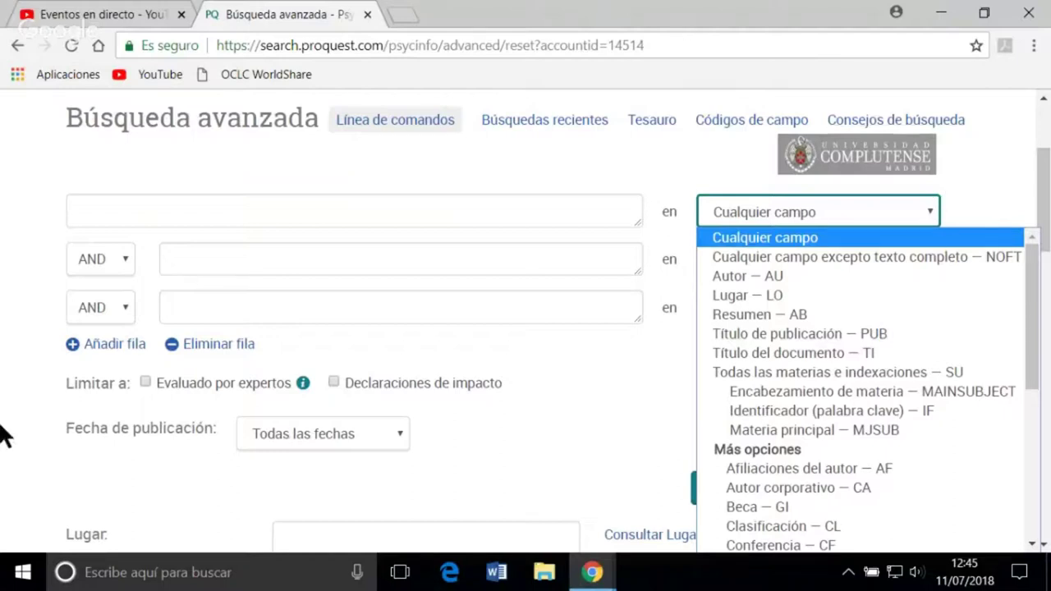
{"action": "left_click", "coordinate": [123, 258]}
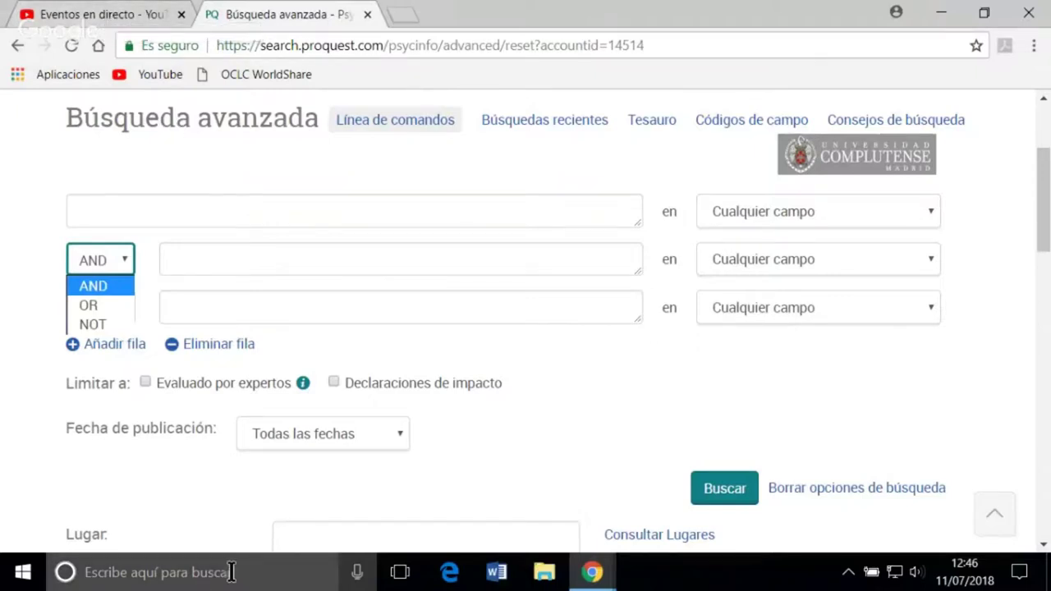
Open the PsycINFO thesaurus and search for terms that begin with "psychosis".
{"action": "scroll", "coordinate": [123, 205], "scroll_direction": "up", "scroll_amount": 3}
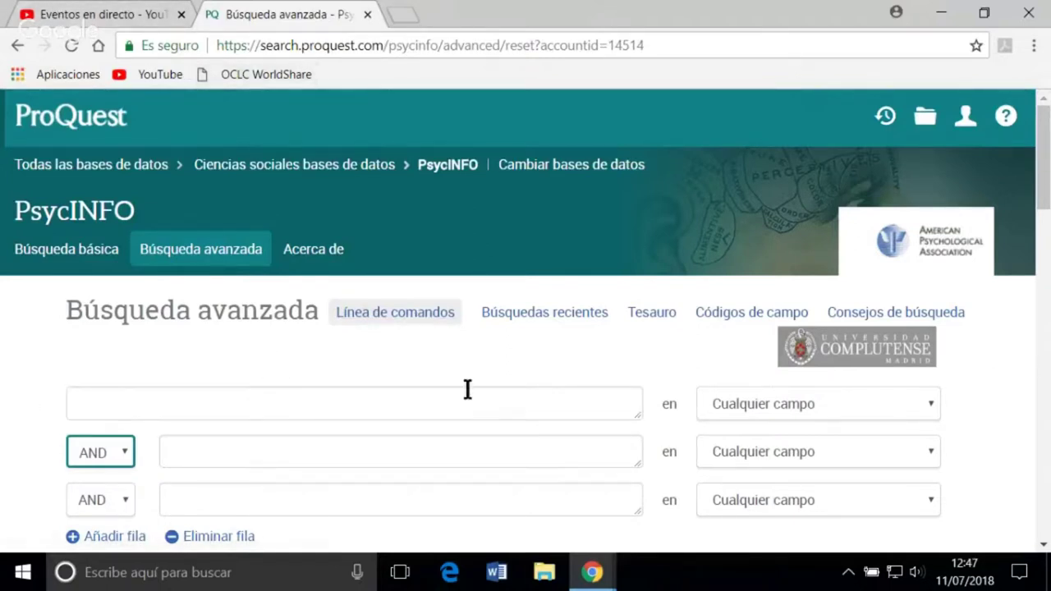
{"action": "left_click", "coordinate": [652, 316]}
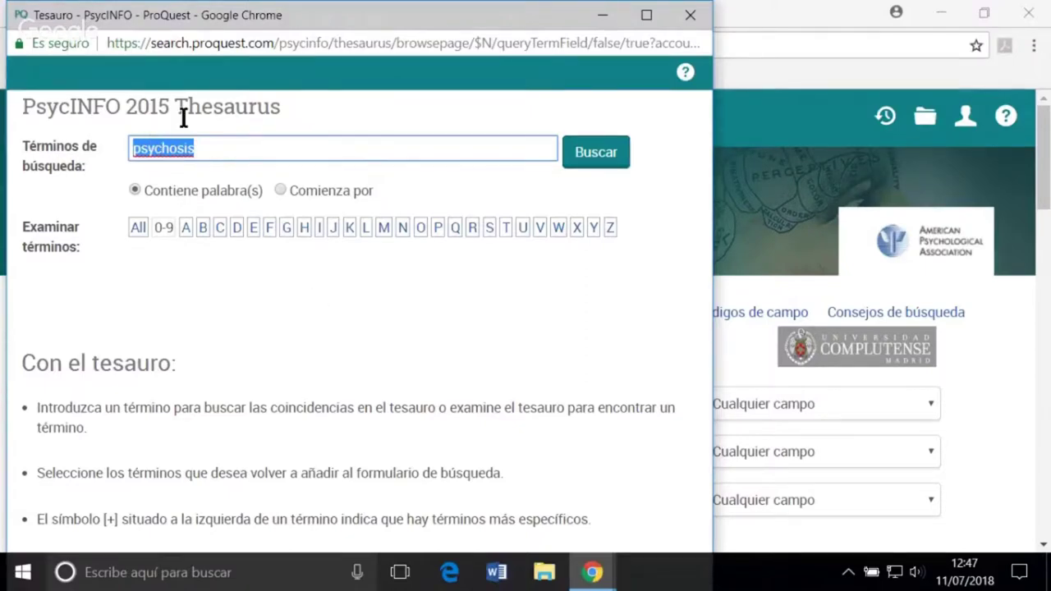
{"action": "key", "text": "BackSpace"}
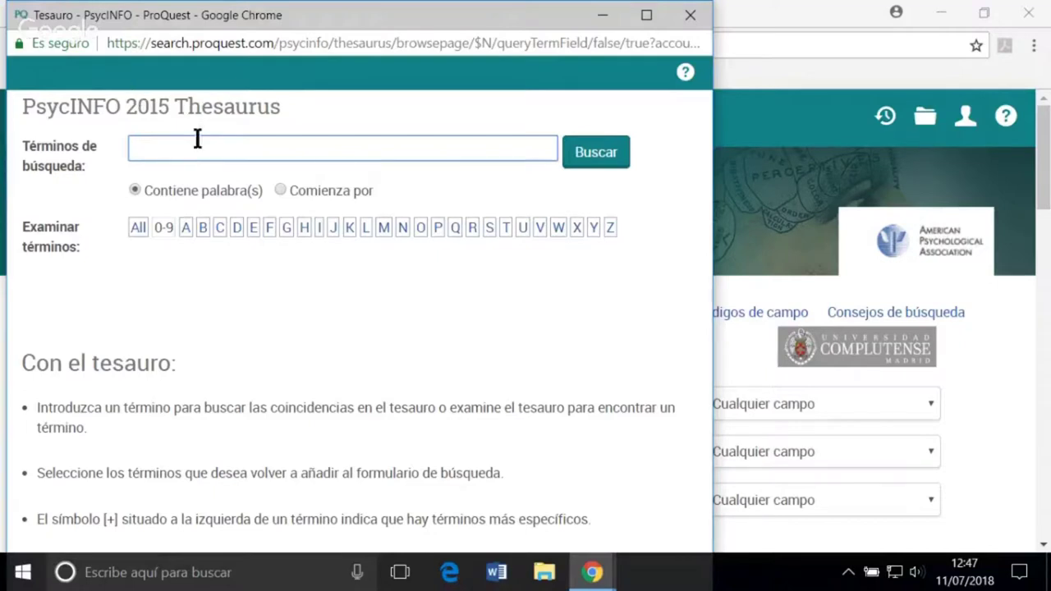
{"action": "type", "text": "psychosis"}
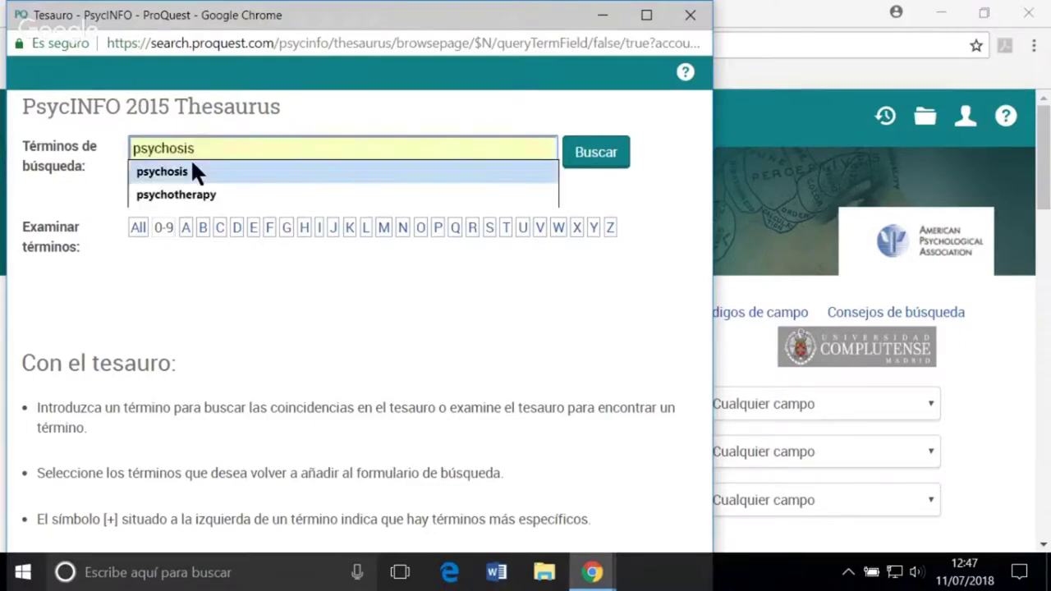
{"action": "left_click", "coordinate": [185, 169]}
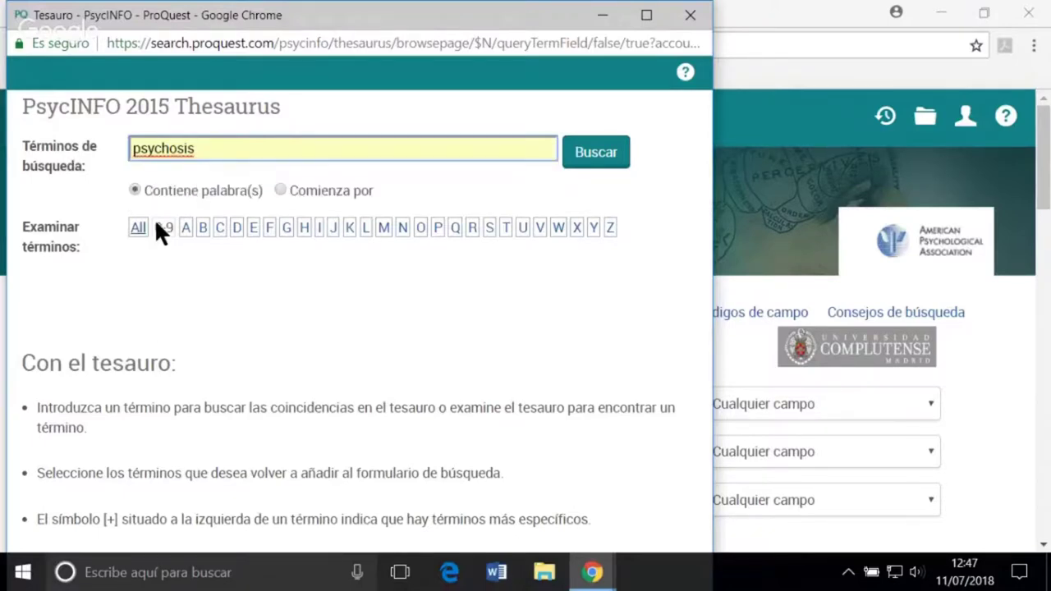
{"action": "left_click", "coordinate": [277, 189]}
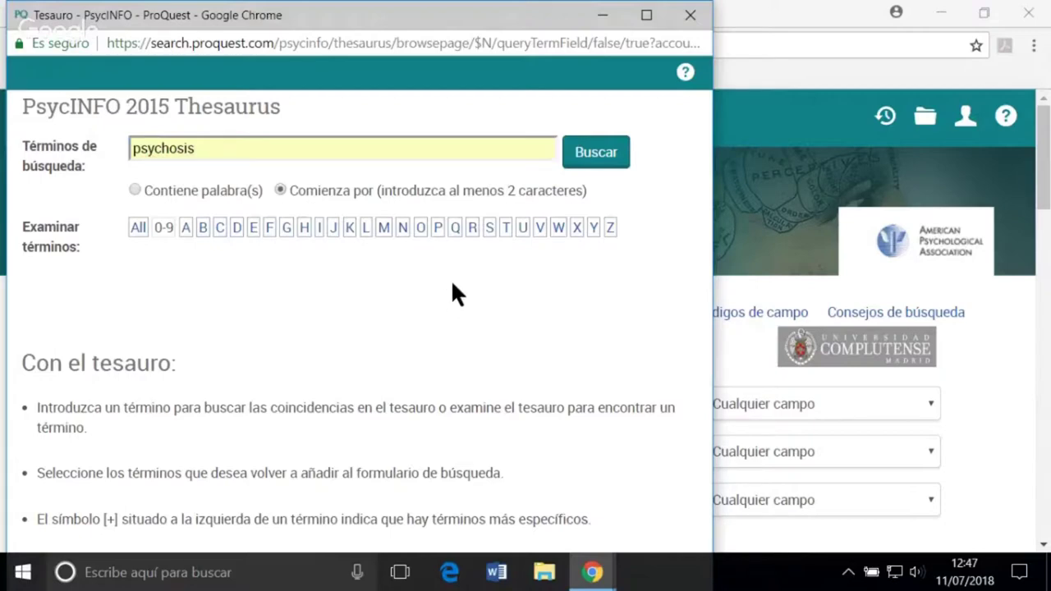
{"action": "left_click", "coordinate": [608, 154]}
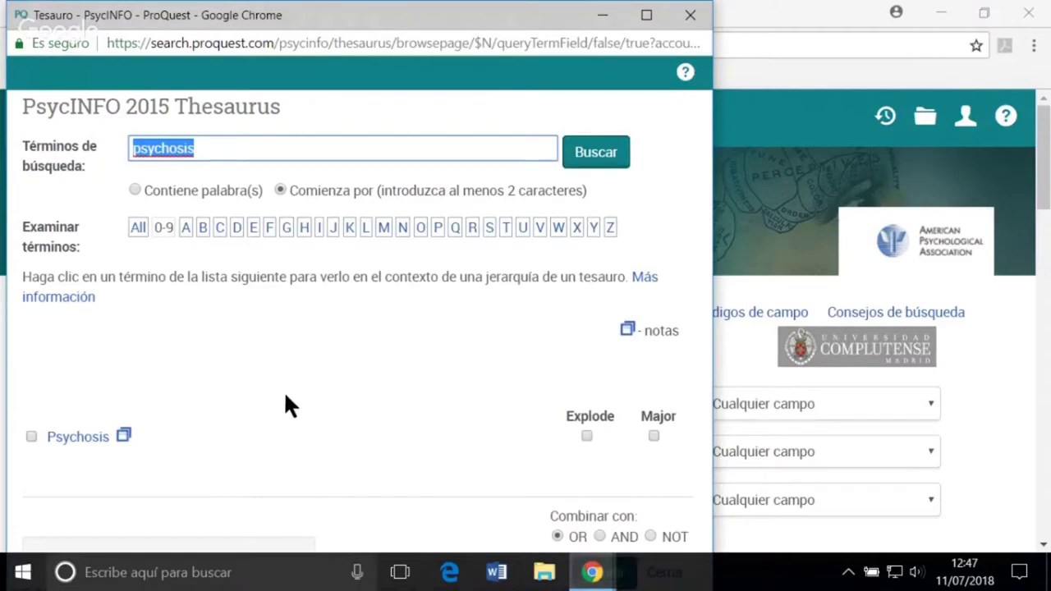
Open Psychosis in the thesaurus hierarchy and expand its narrower terms.
{"action": "left_click", "coordinate": [88, 440]}
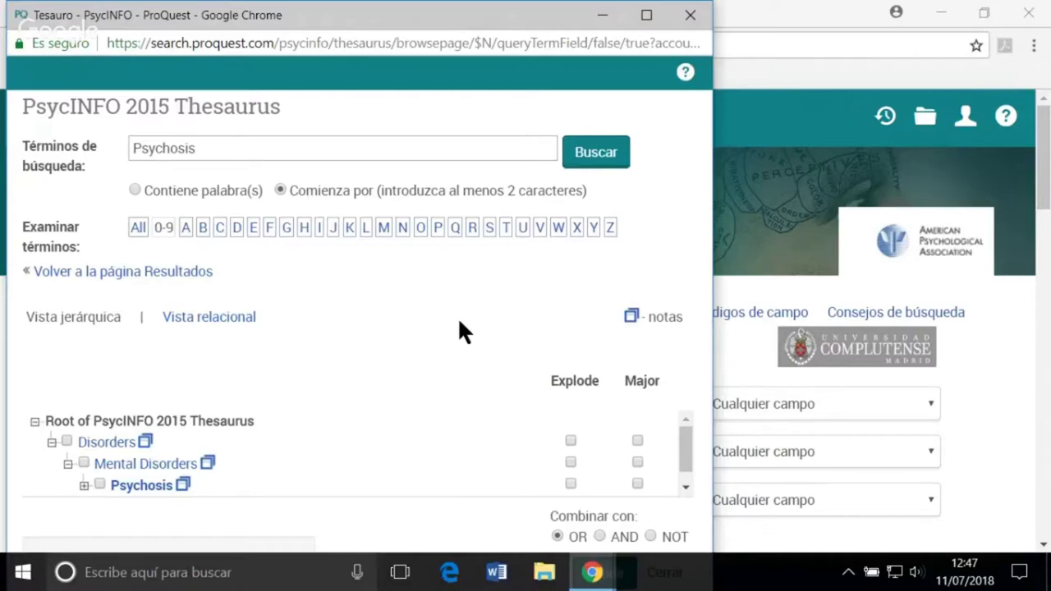
{"action": "left_click", "coordinate": [84, 485]}
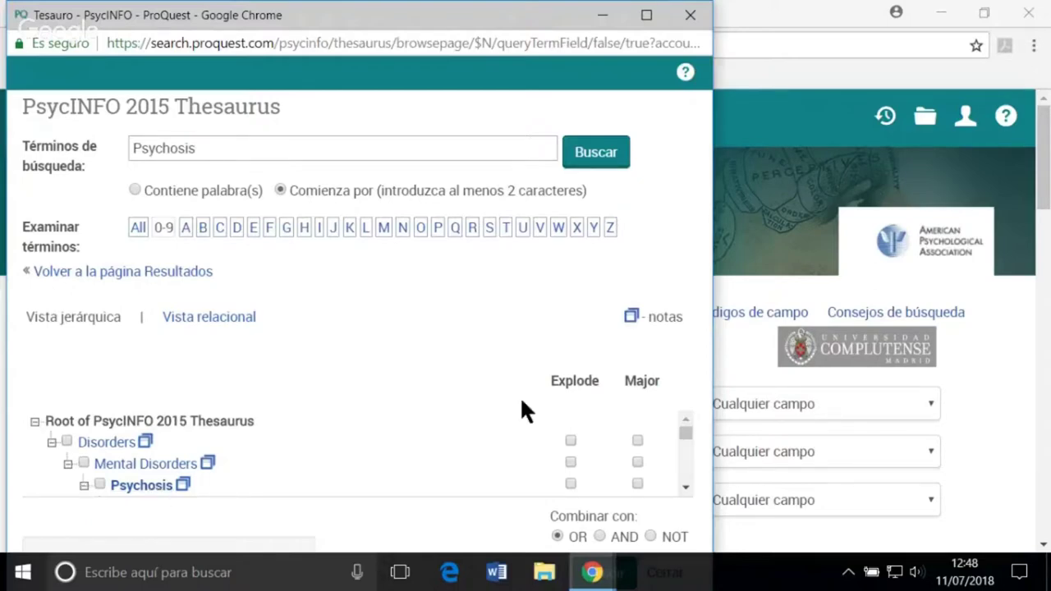
Examine the narrower terms under Psychosis in the hierarchical view, adjusting the window and page size so the list is readable.
{"action": "left_click", "coordinate": [651, 17]}
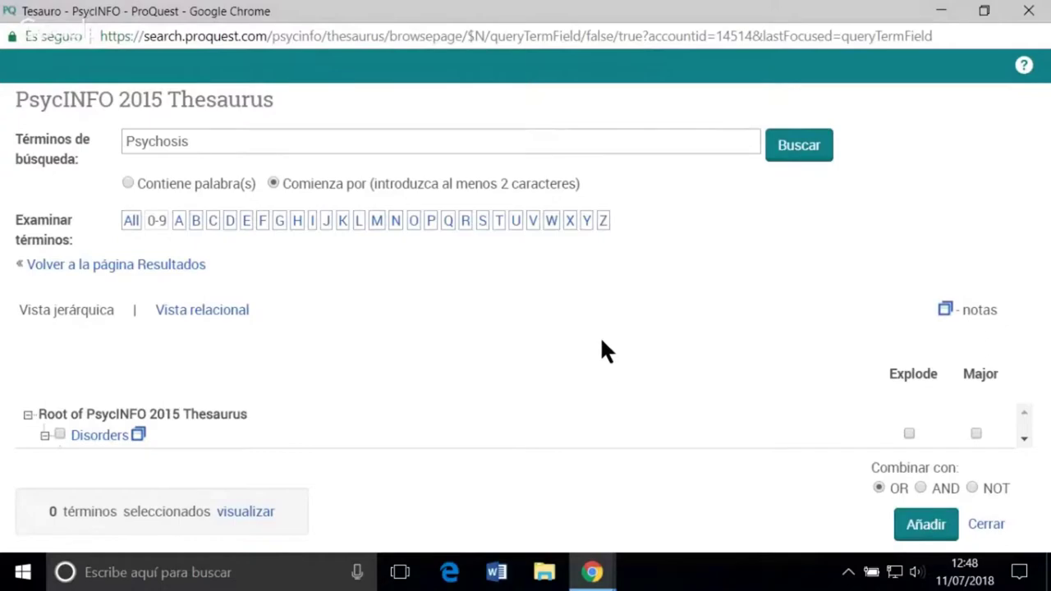
{"action": "key", "text": "ctrl+plus"}
{"action": "key", "text": "ctrl+plus"}
{"action": "key", "text": "ctrl+minus"}
{"action": "key", "text": "ctrl+minus"}
{"action": "key", "text": "ctrl+minus"}
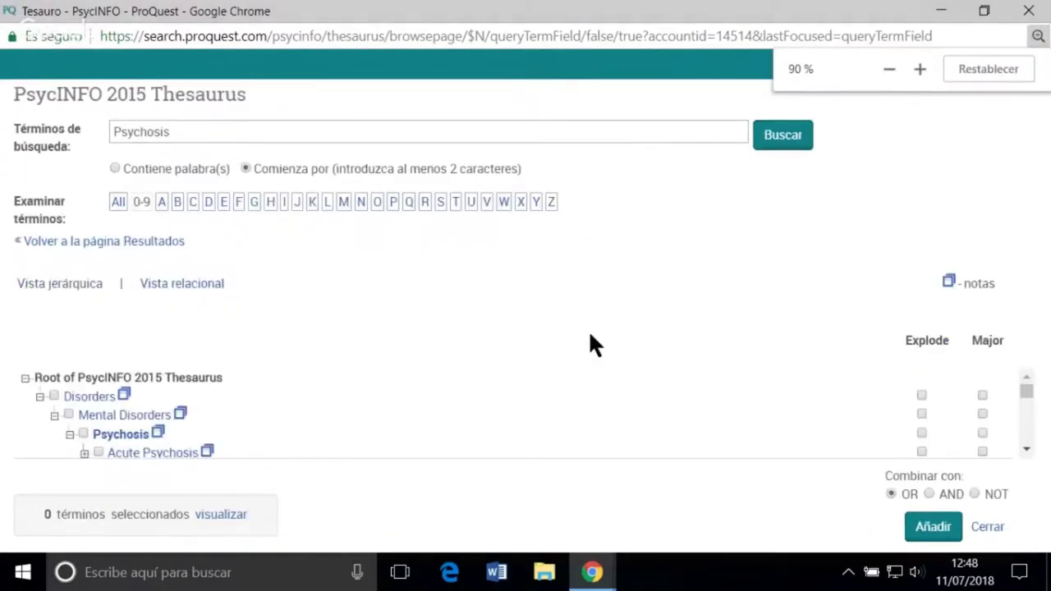
{"action": "key", "text": "ctrl+minus"}
{"action": "key", "text": "ctrl+minus"}
{"action": "key", "text": "ctrl+minus"}
{"action": "key", "text": "ctrl+minus"}
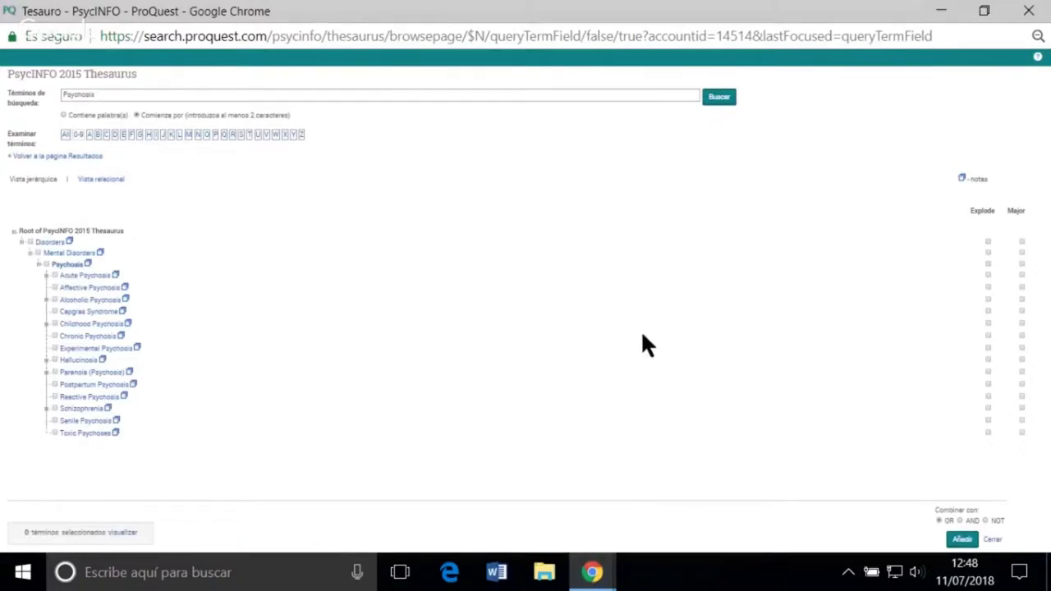
{"action": "key", "text": "ctrl+plus"}
{"action": "key", "text": "ctrl+plus"}
{"action": "key", "text": "ctrl+plus"}
{"action": "key", "text": "ctrl+plus"}
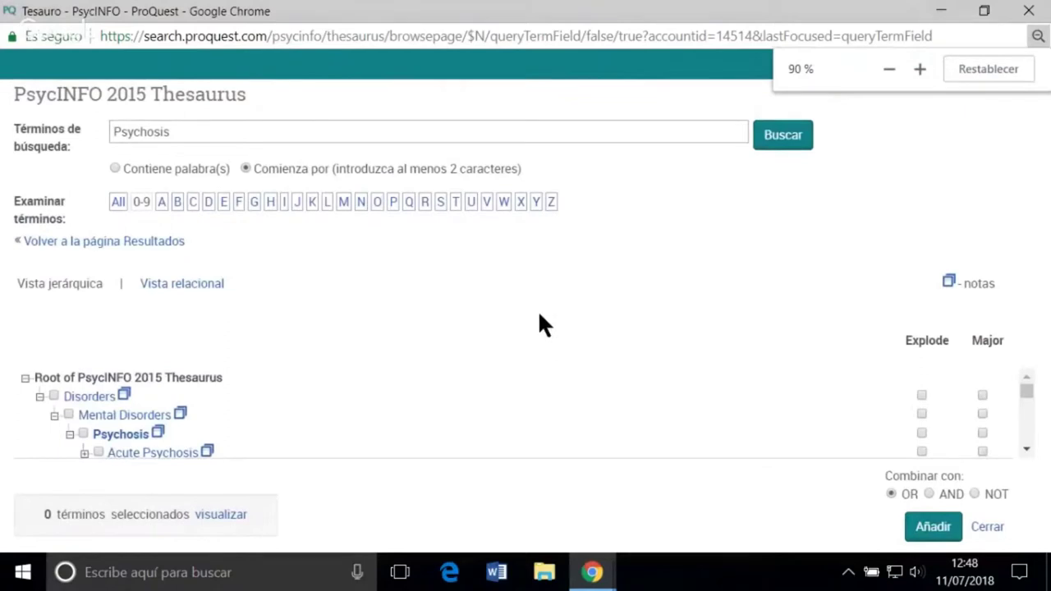
{"action": "key", "text": "ctrl+plus"}
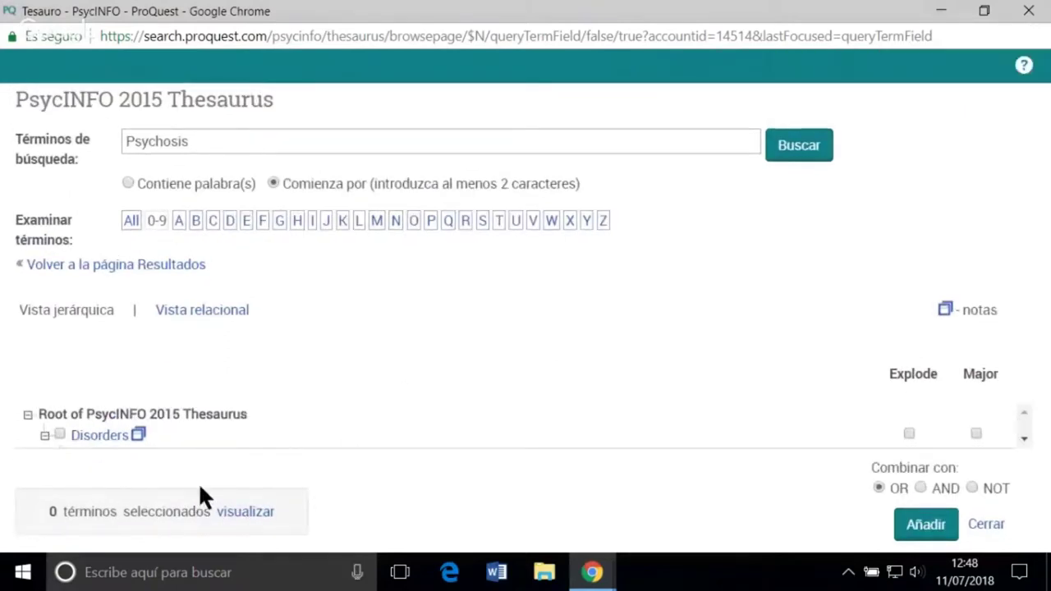
{"action": "scroll", "coordinate": [395, 405], "scroll_direction": "down", "scroll_amount": 3}
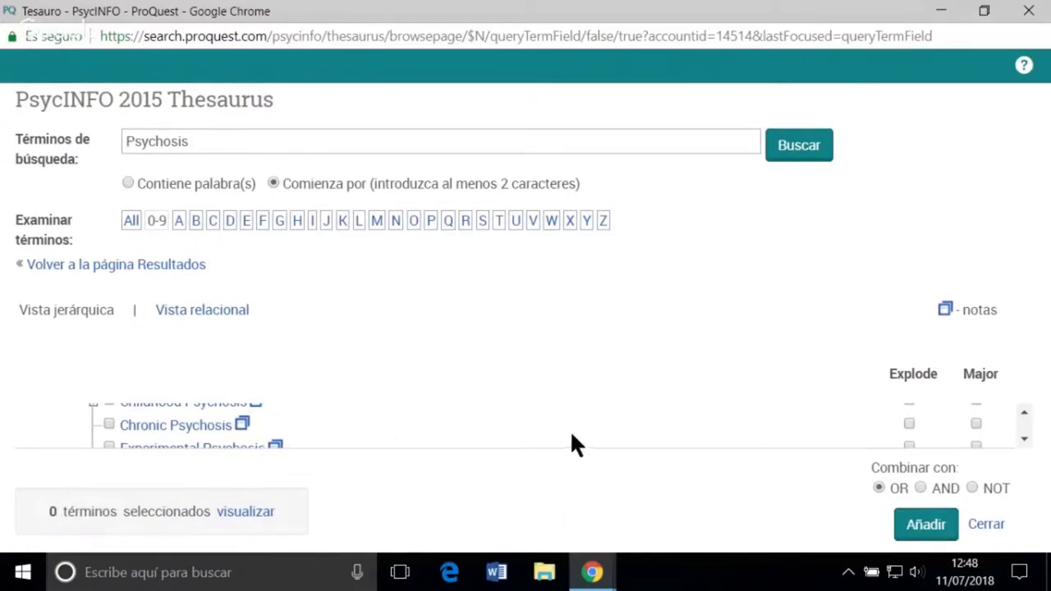
{"action": "key", "text": "ctrl+plus"}
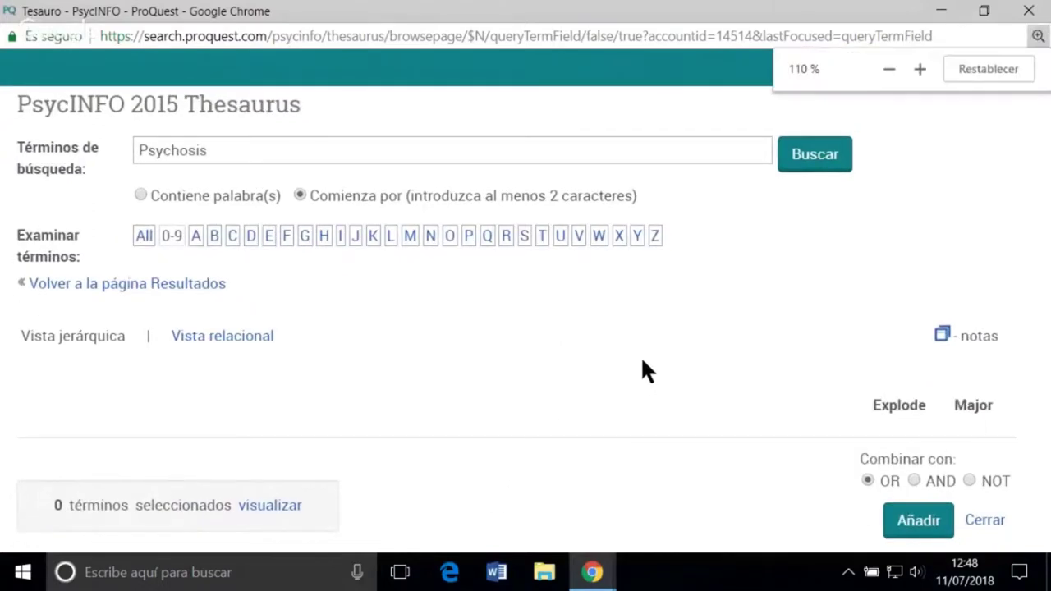
{"action": "key", "text": "ctrl+minus"}
{"action": "key", "text": "ctrl+minus"}
{"action": "key", "text": "ctrl+minus"}
{"action": "key", "text": "ctrl+minus"}
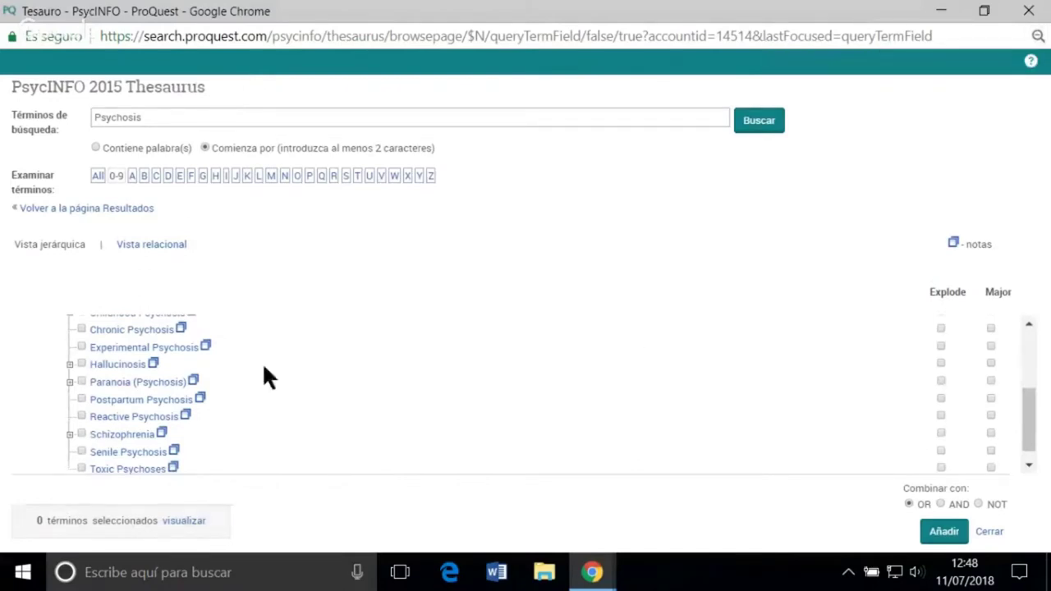
{"action": "left_click", "coordinate": [983, 11]}
{"action": "scroll", "coordinate": [491, 402], "scroll_direction": "up", "scroll_amount": 3}
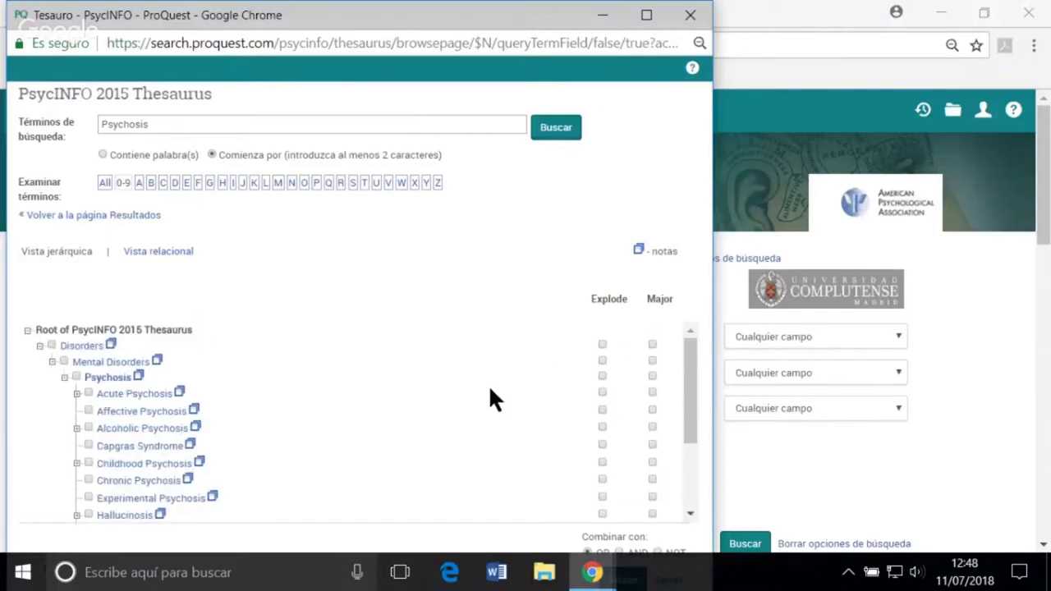
Display the notes for Psychosis with its related terms, and select Psychosis as a search term.
{"action": "left_click", "coordinate": [138, 377]}
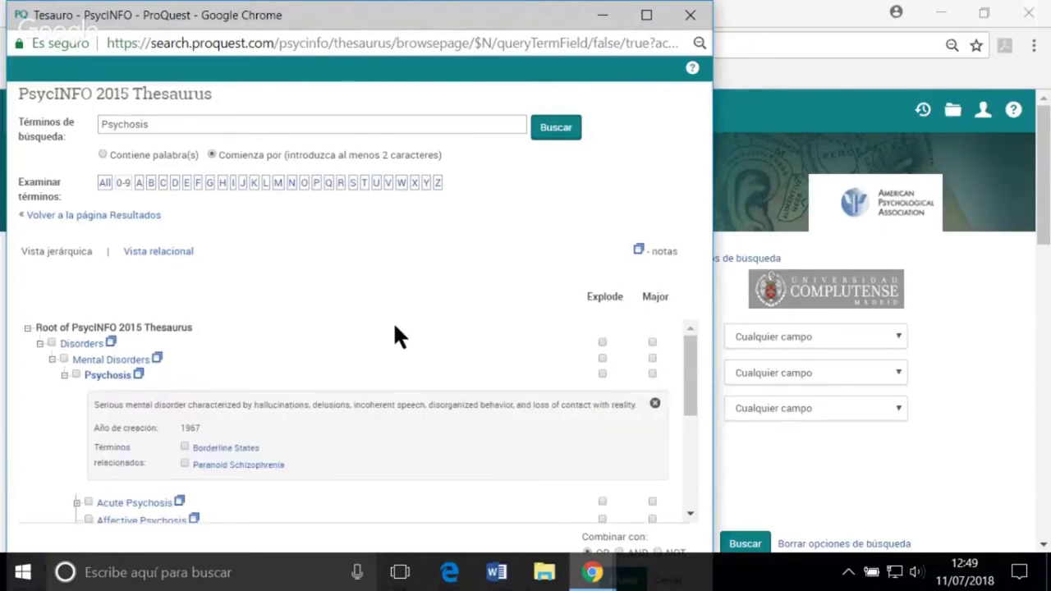
{"action": "scroll", "coordinate": [424, 382], "scroll_direction": "down", "scroll_amount": 1}
{"action": "scroll", "coordinate": [424, 382], "scroll_direction": "up", "scroll_amount": 1}
{"action": "left_click", "coordinate": [75, 374]}
Search the thesaurus for terms that begin with "psychotherapy".
{"action": "left_click", "coordinate": [162, 123]}
{"action": "left_click_drag", "start_coordinate": [162, 124], "coordinate": [74, 135]}
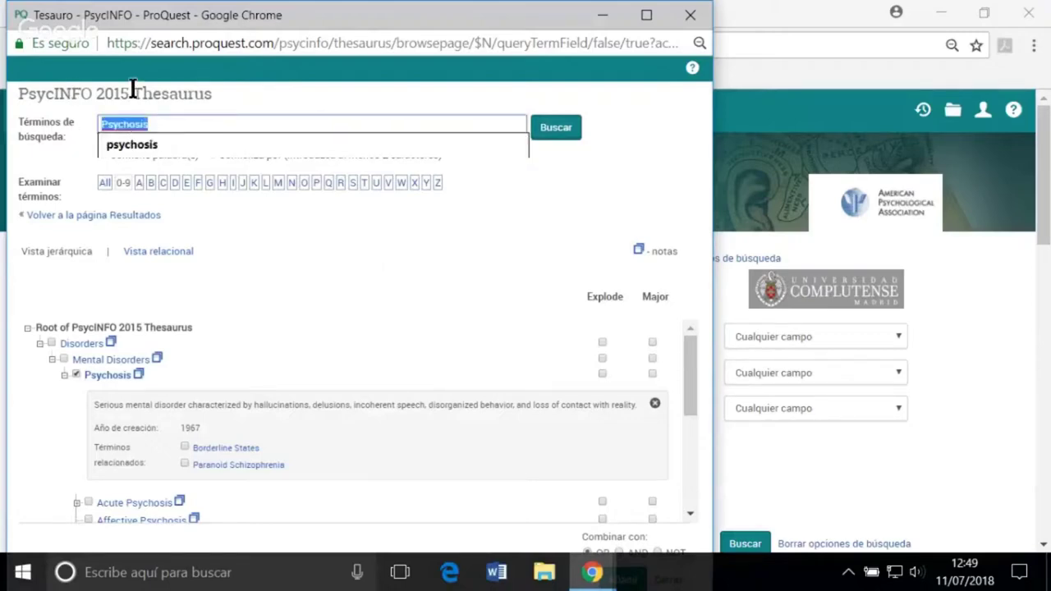
{"action": "type", "text": "p"}
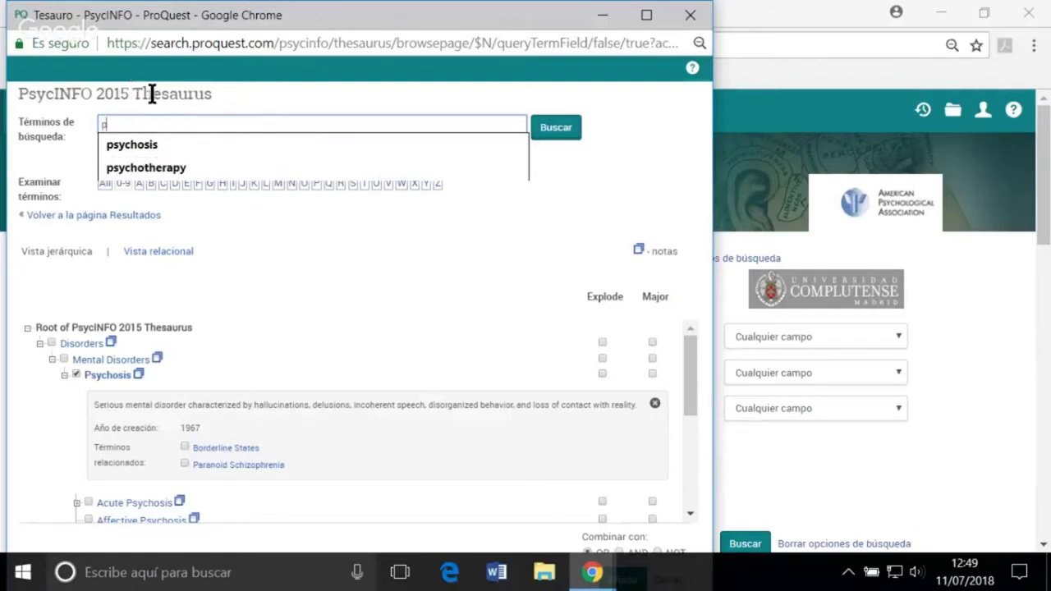
{"action": "left_click", "coordinate": [164, 162]}
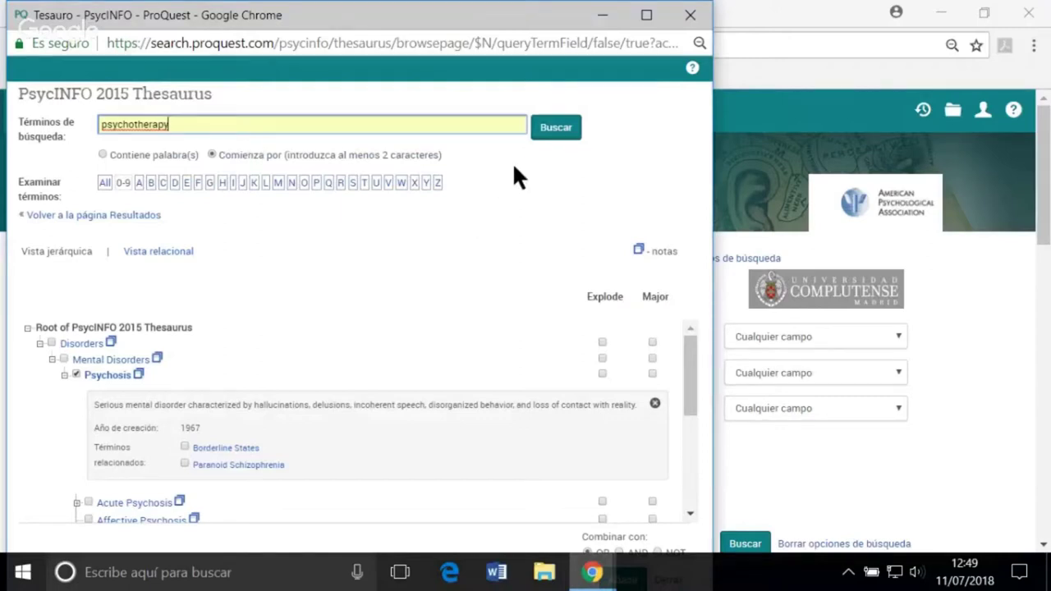
{"action": "left_click", "coordinate": [544, 130]}
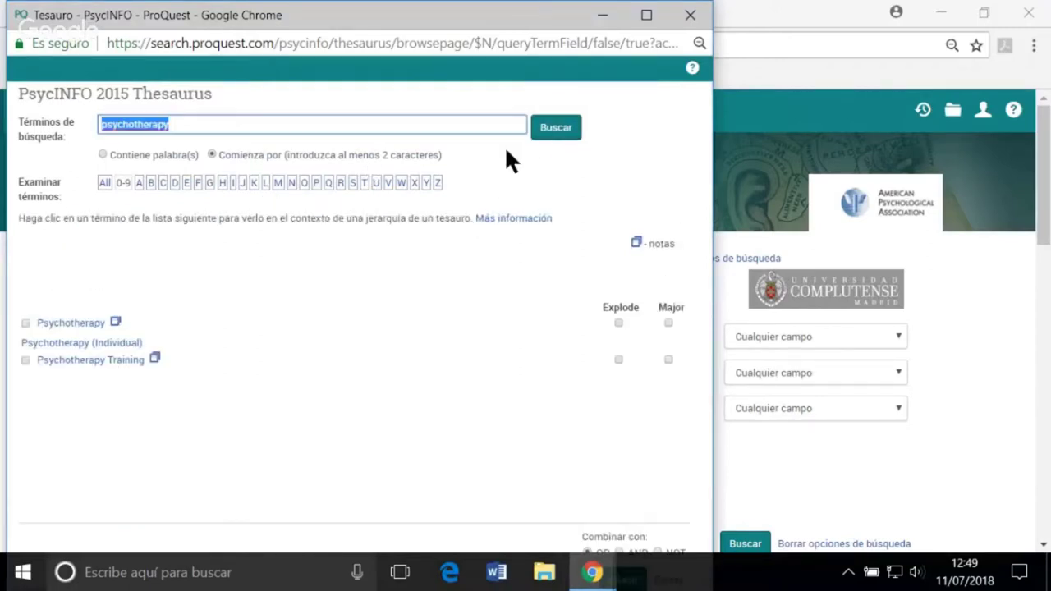
Select Psychotherapy in the thesaurus hierarchy and add both selected terms to the search form, combined with AND.
{"action": "left_click", "coordinate": [74, 325]}
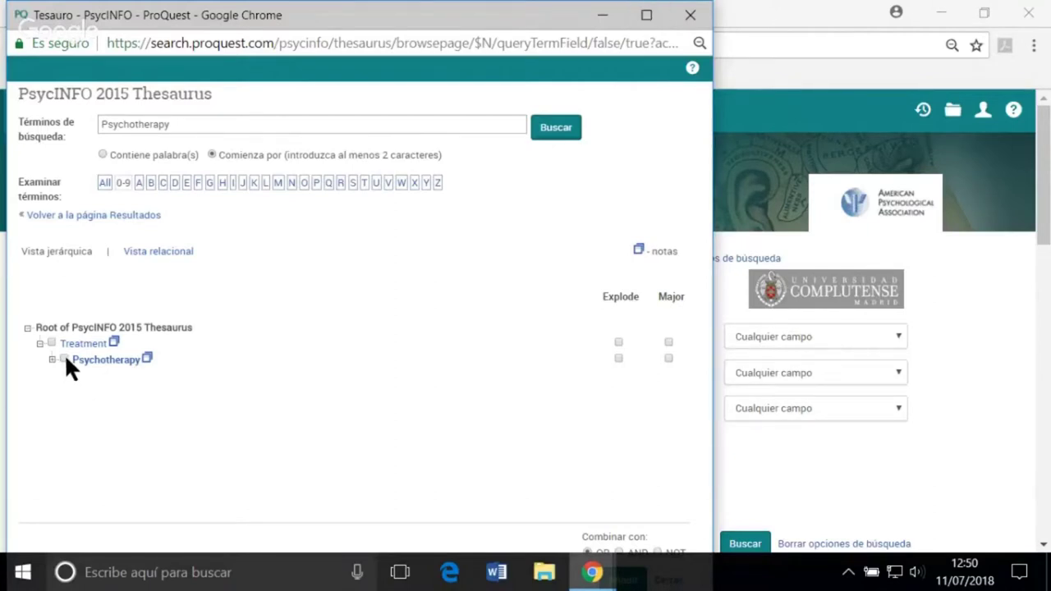
{"action": "left_click", "coordinate": [647, 16]}
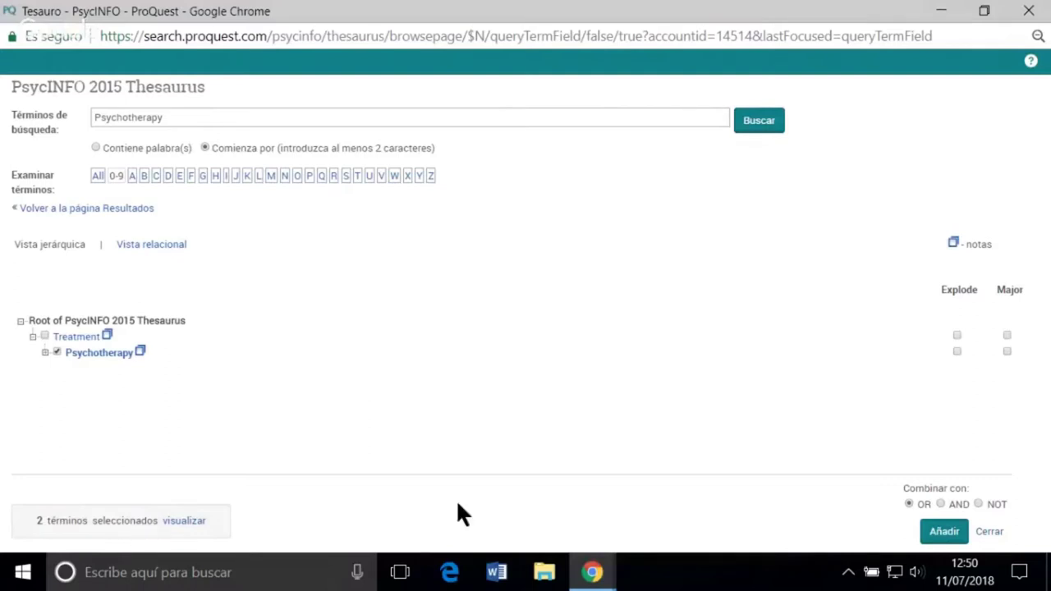
{"action": "left_click", "coordinate": [941, 504]}
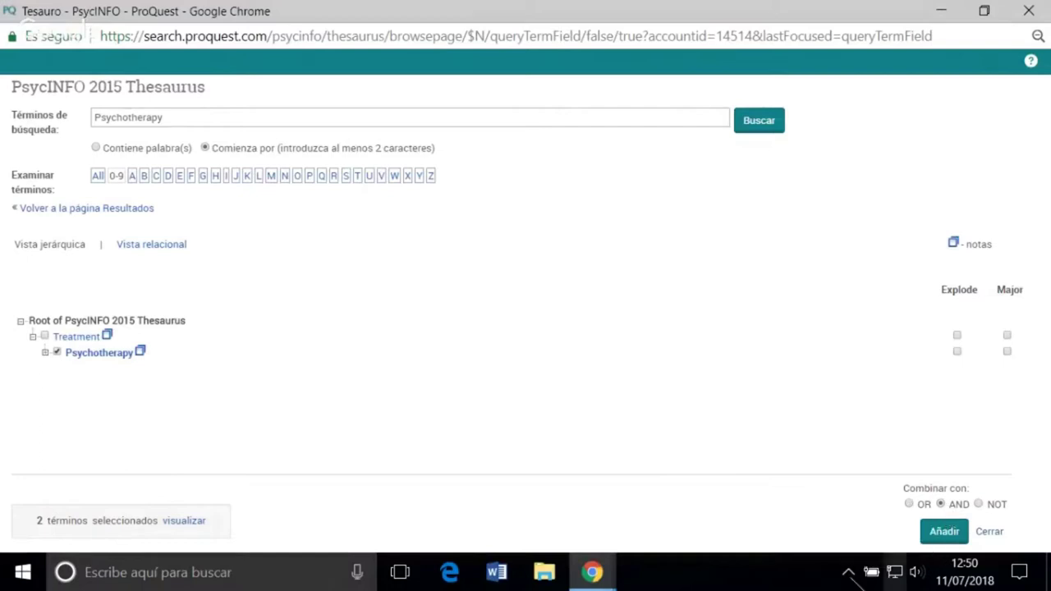
{"action": "left_click", "coordinate": [943, 532]}
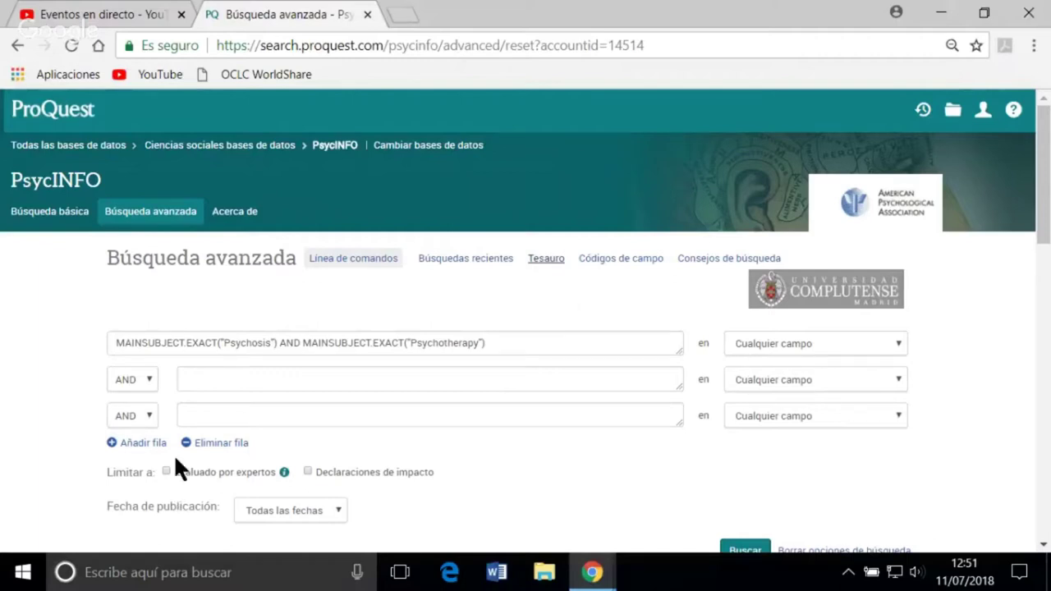
Run the advanced search for the exact main subjects Psychosis AND Psychotherapy.
{"action": "scroll", "coordinate": [192, 379], "scroll_direction": "down", "scroll_amount": 1}
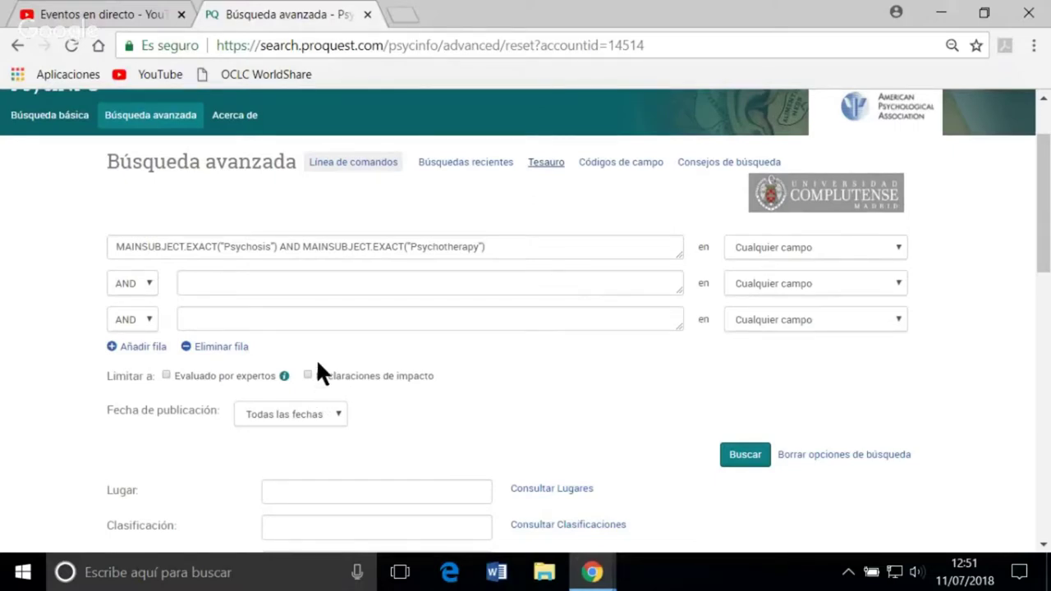
{"action": "left_click", "coordinate": [747, 454]}
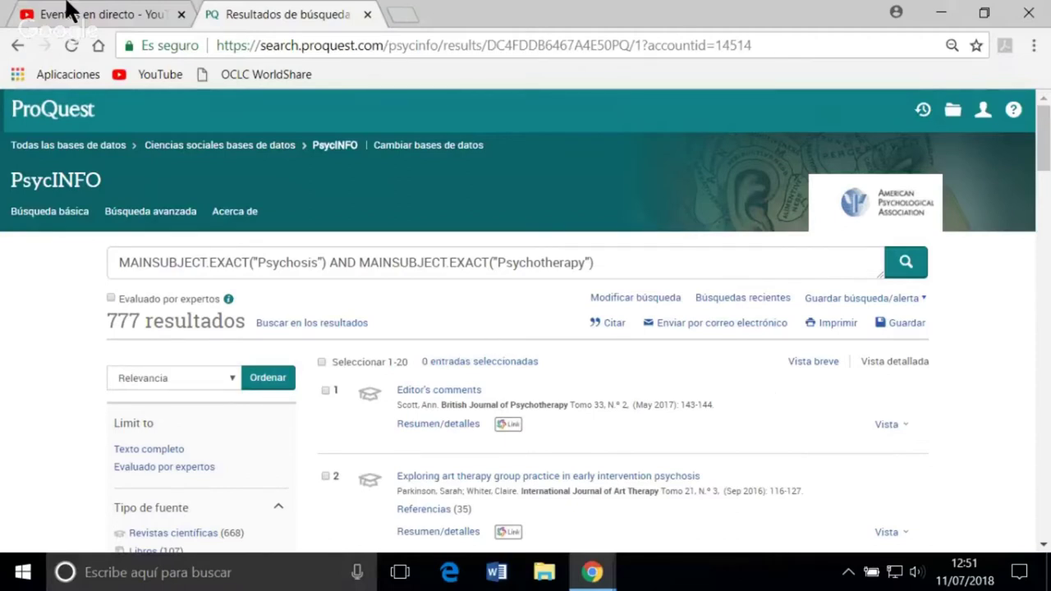
Return from the results to the advanced search form and clear all its search options.
{"action": "left_click", "coordinate": [151, 212]}
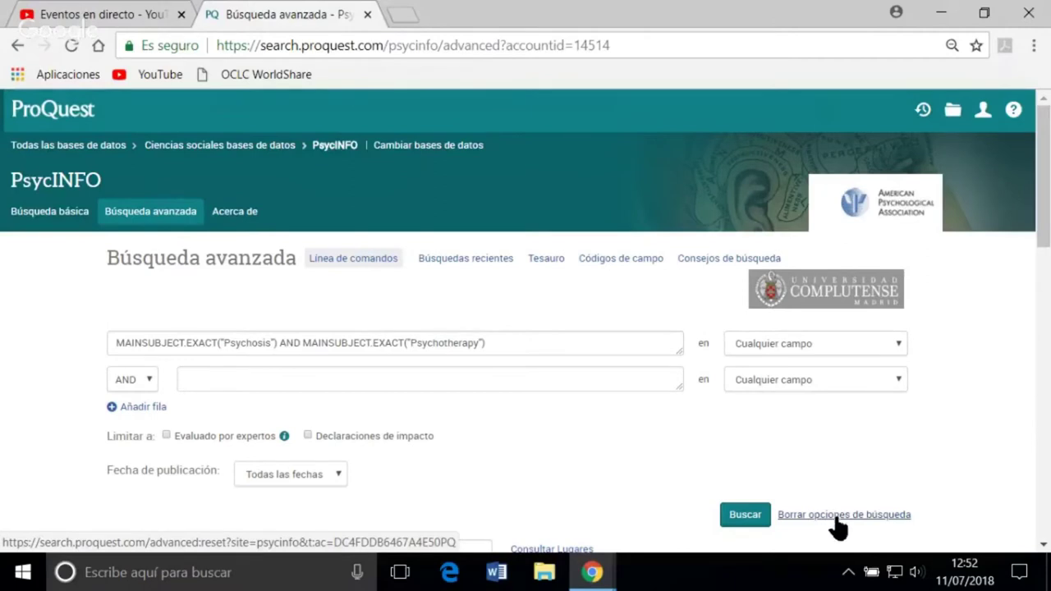
{"action": "left_click", "coordinate": [838, 515]}
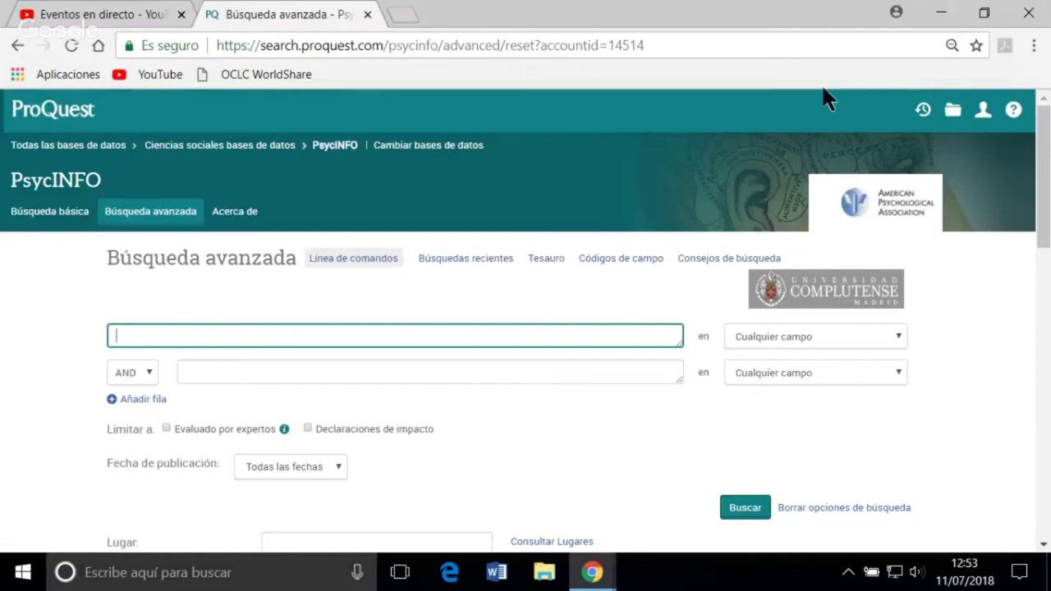
Set the first search row's field to Autor — AU, then open and close its author lookup.
{"action": "left_click", "coordinate": [896, 335]}
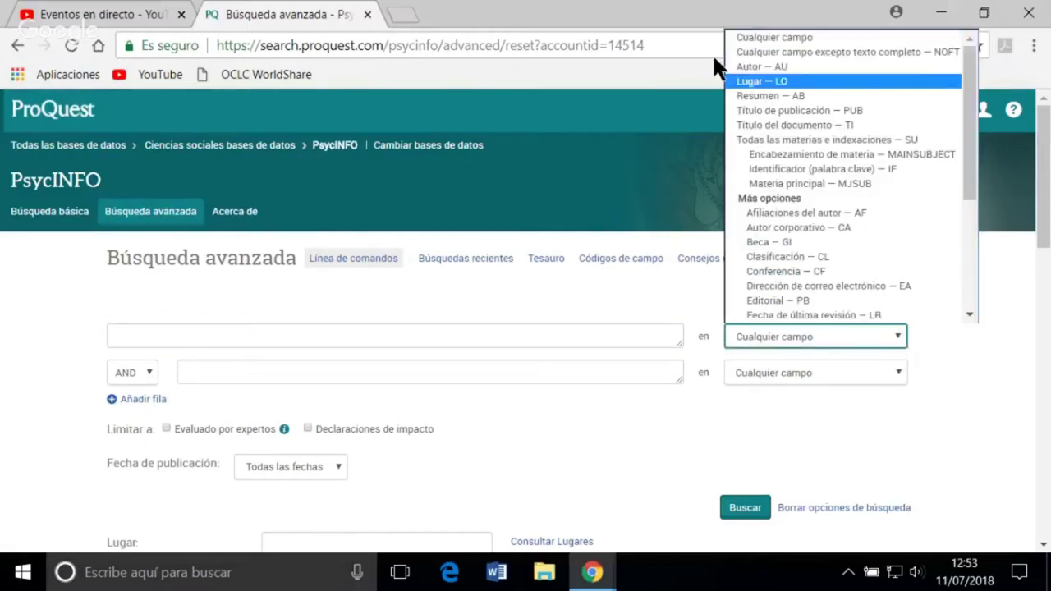
{"action": "left_click", "coordinate": [768, 67]}
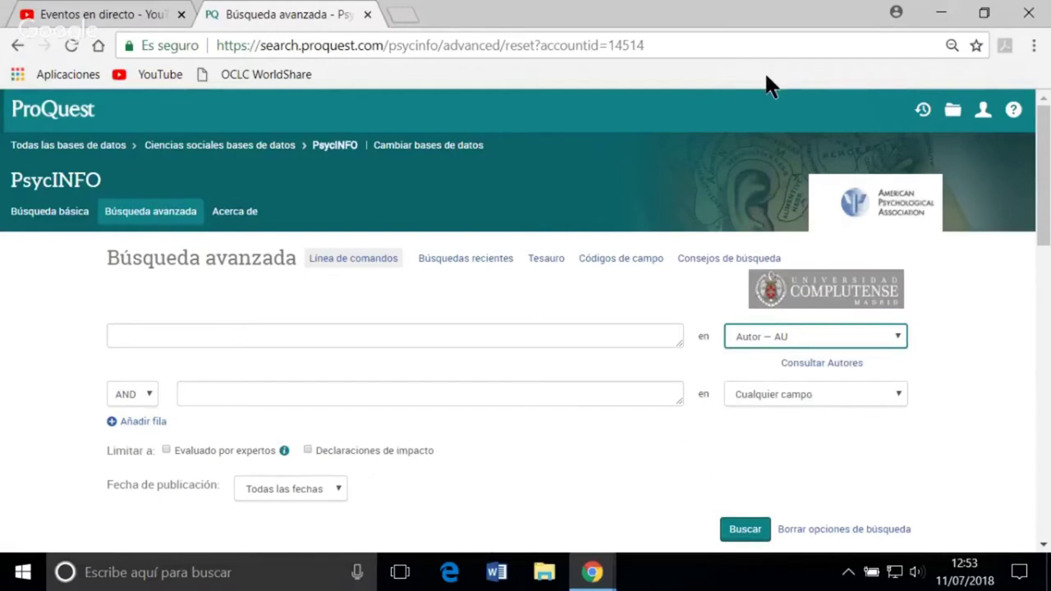
{"action": "left_click", "coordinate": [819, 363]}
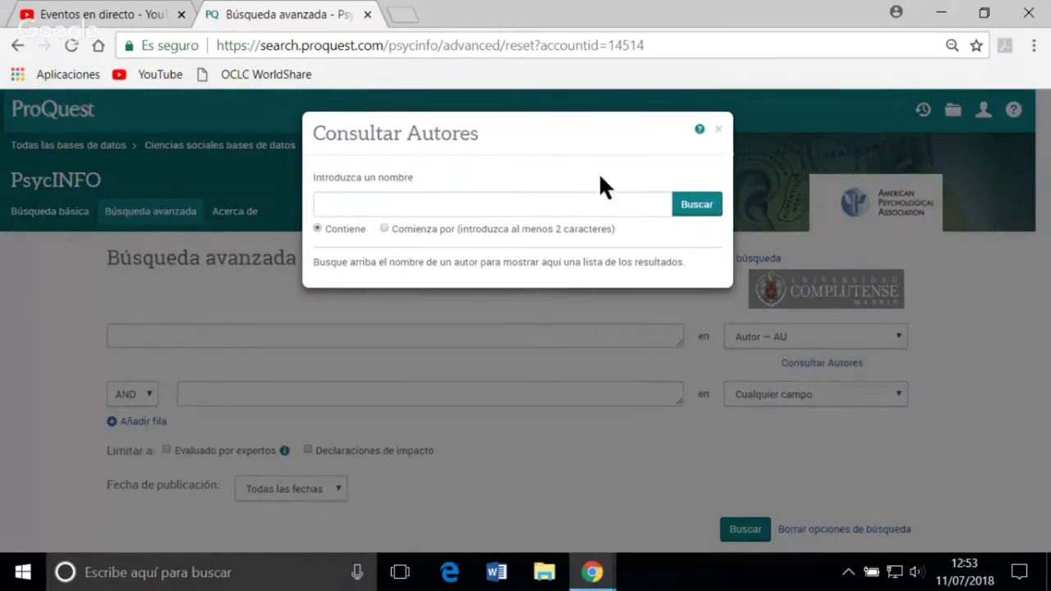
{"action": "left_click", "coordinate": [715, 129]}
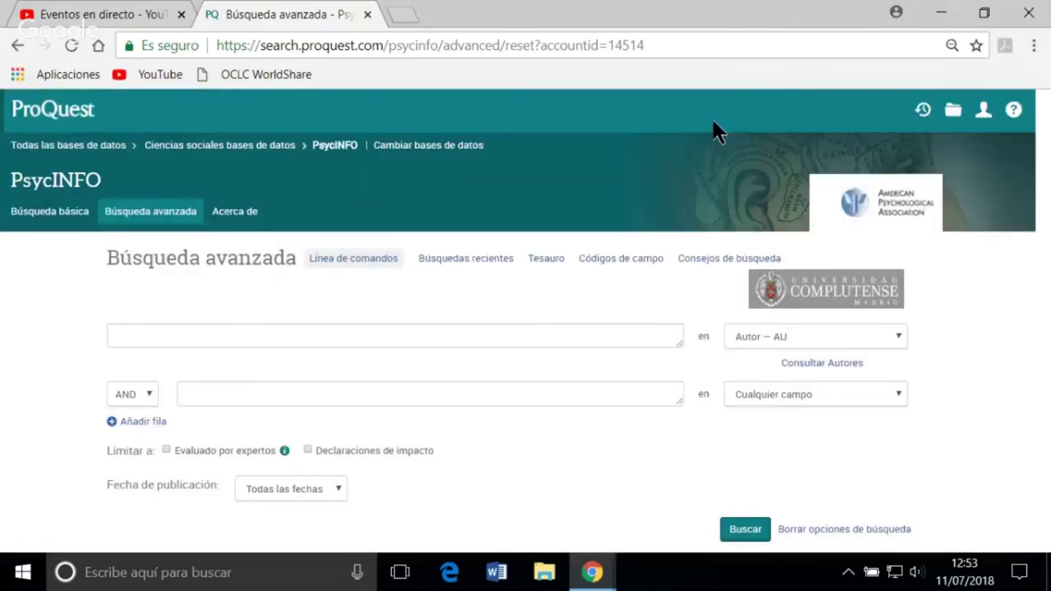
Set the second search row's field to Título de publicación — PUB, then open and close its publication lookup.
{"action": "left_click", "coordinate": [900, 392]}
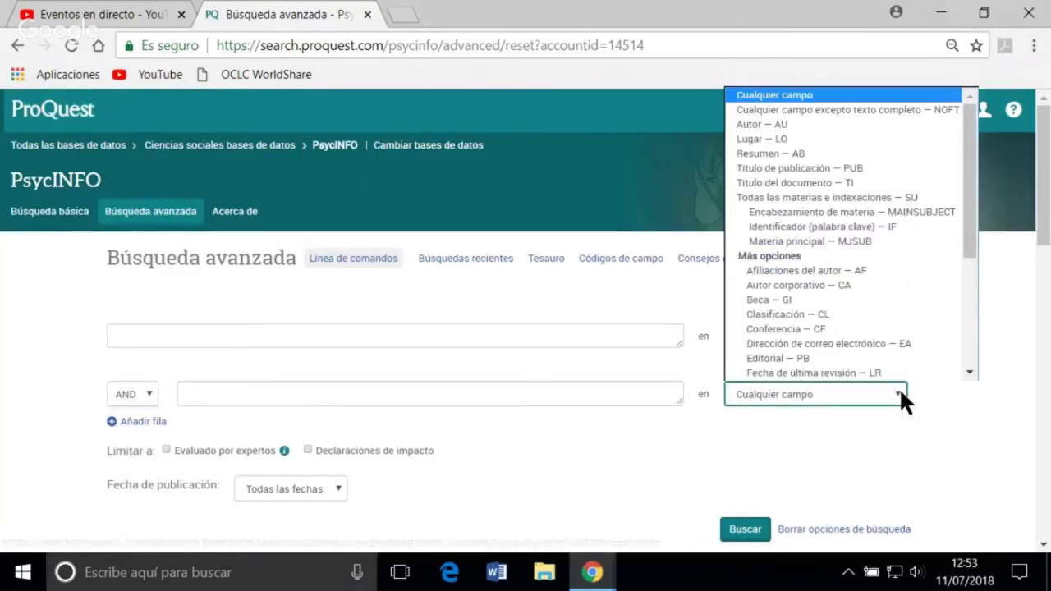
{"action": "left_click", "coordinate": [759, 172]}
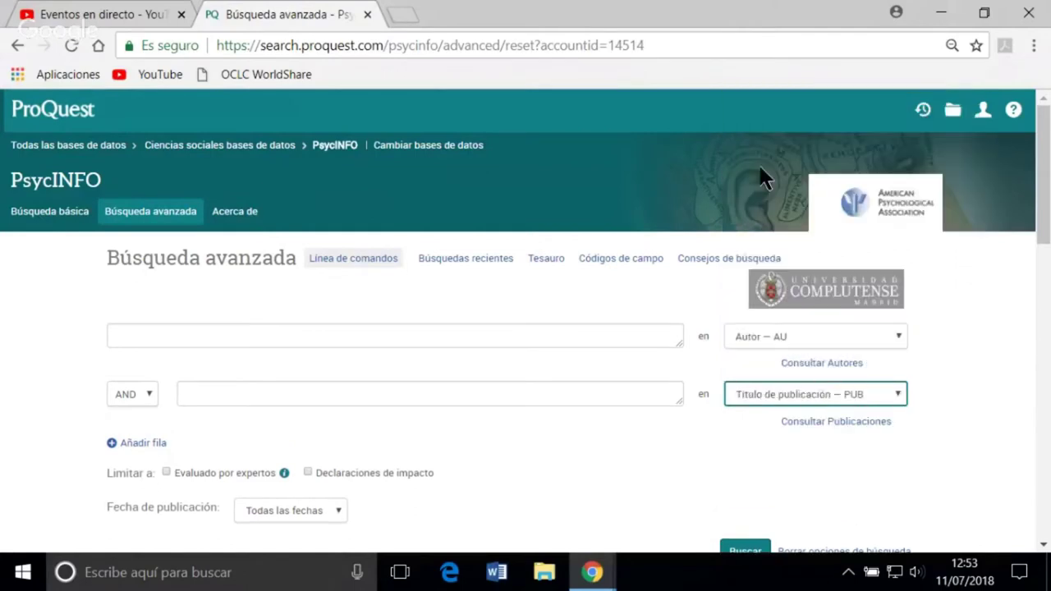
{"action": "left_click", "coordinate": [821, 426]}
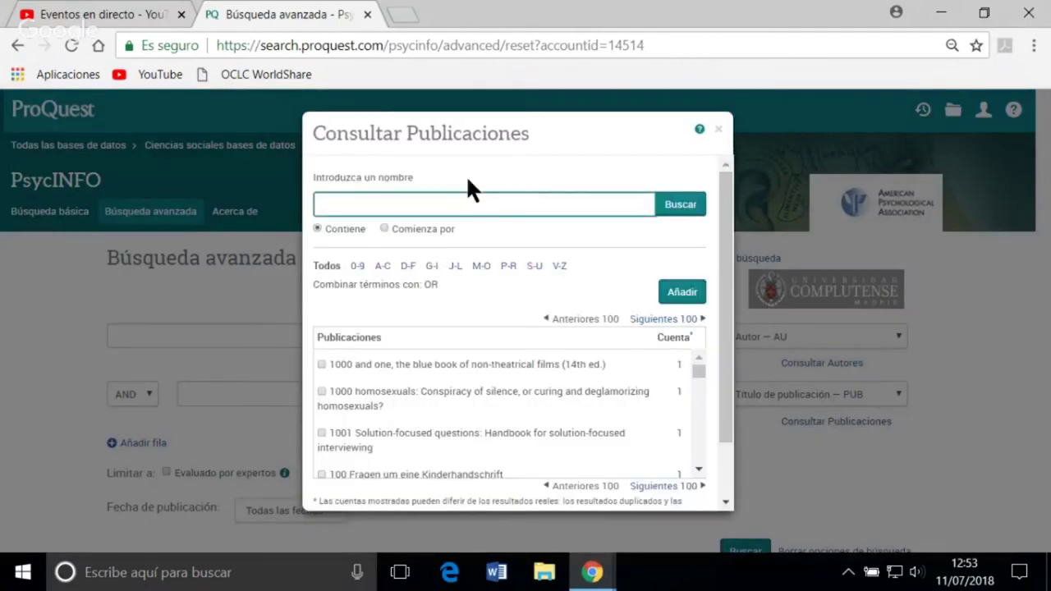
{"action": "left_click", "coordinate": [718, 129]}
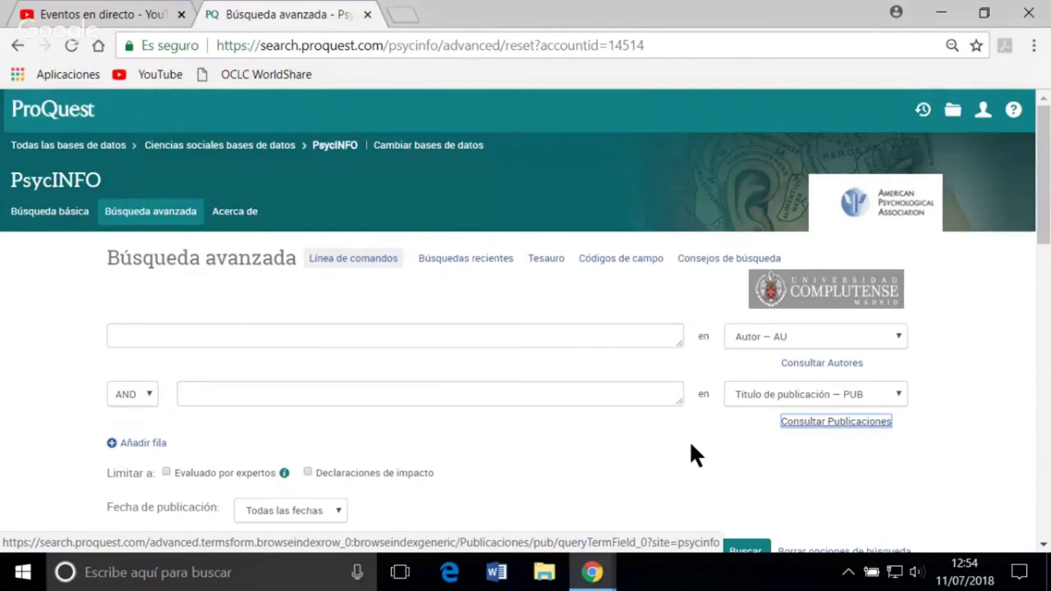
Enter the truncated term psychotherap* in the first search row.
{"action": "left_click", "coordinate": [127, 346]}
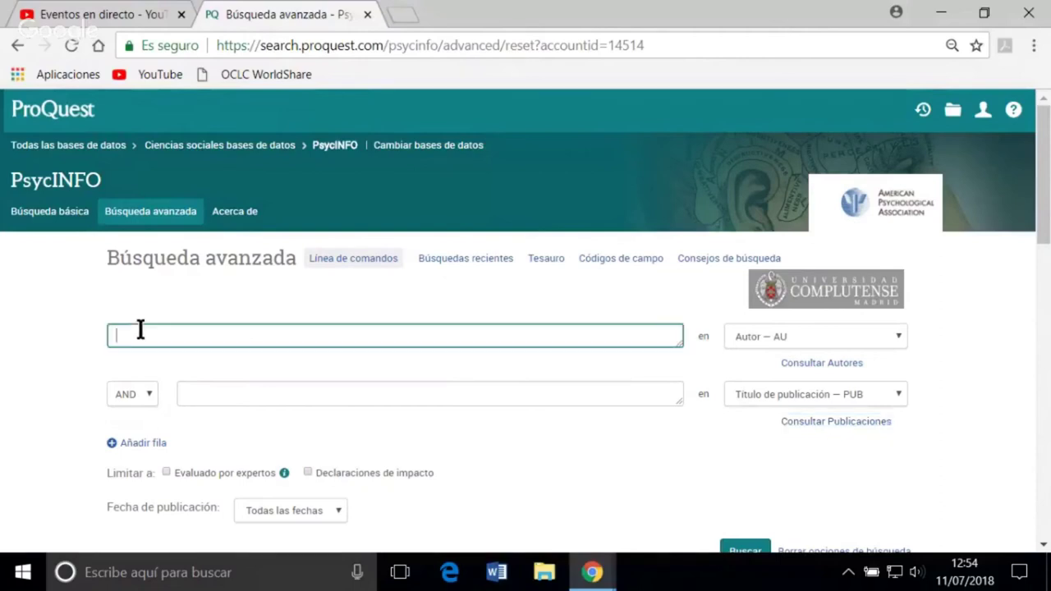
{"action": "type", "text": "ps"}
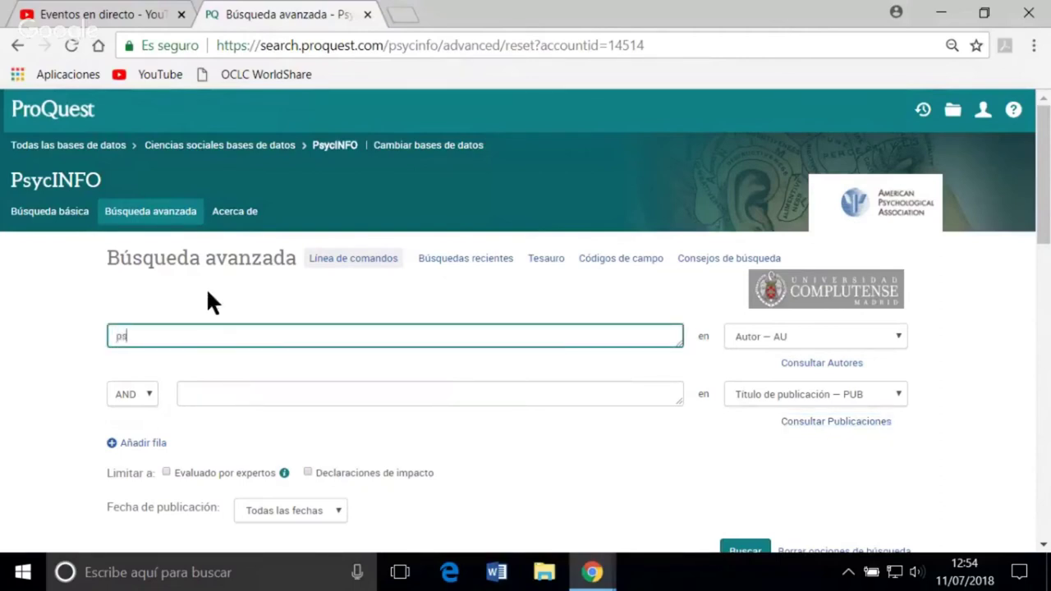
{"action": "type", "text": "ycho"}
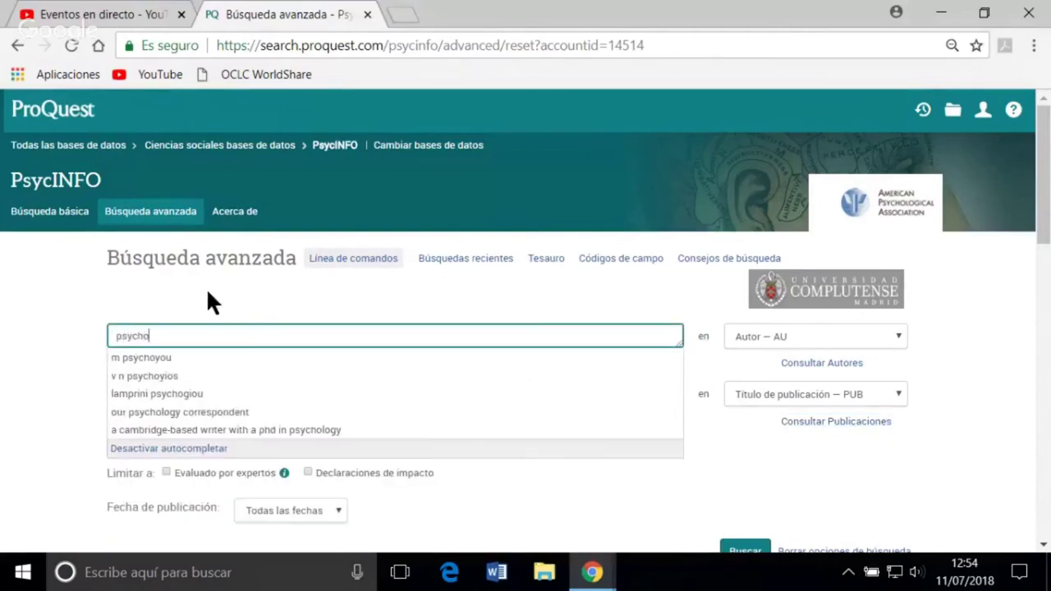
{"action": "type", "text": "therap"}
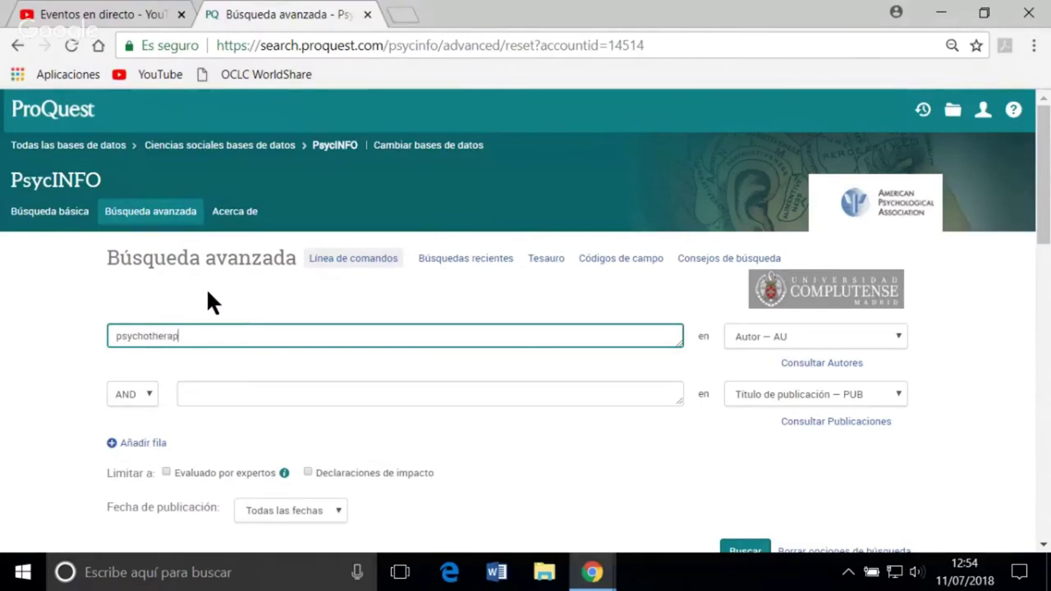
{"action": "type", "text": "*"}
Add the wildcard terms col*r and wom?n after the truncated term in the first search row.
{"action": "type", "text": "col"}
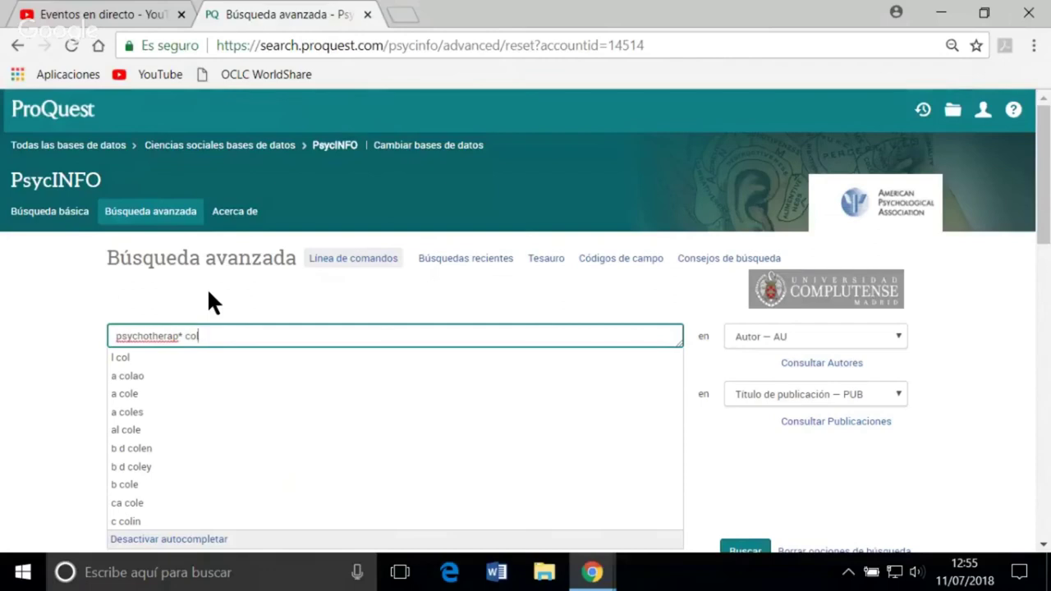
{"action": "type", "text": "*"}
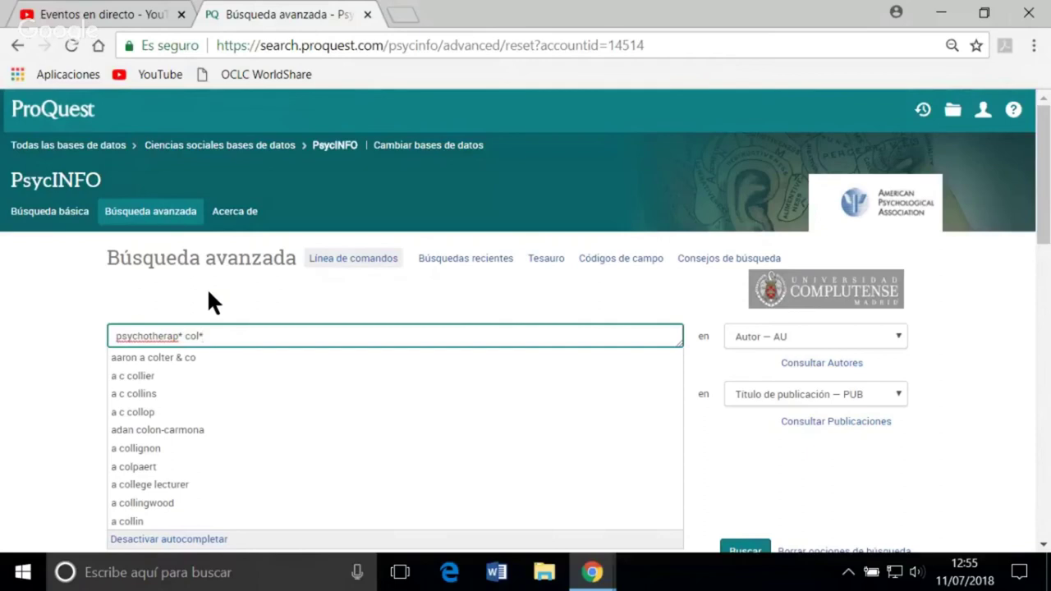
{"action": "type", "text": "r"}
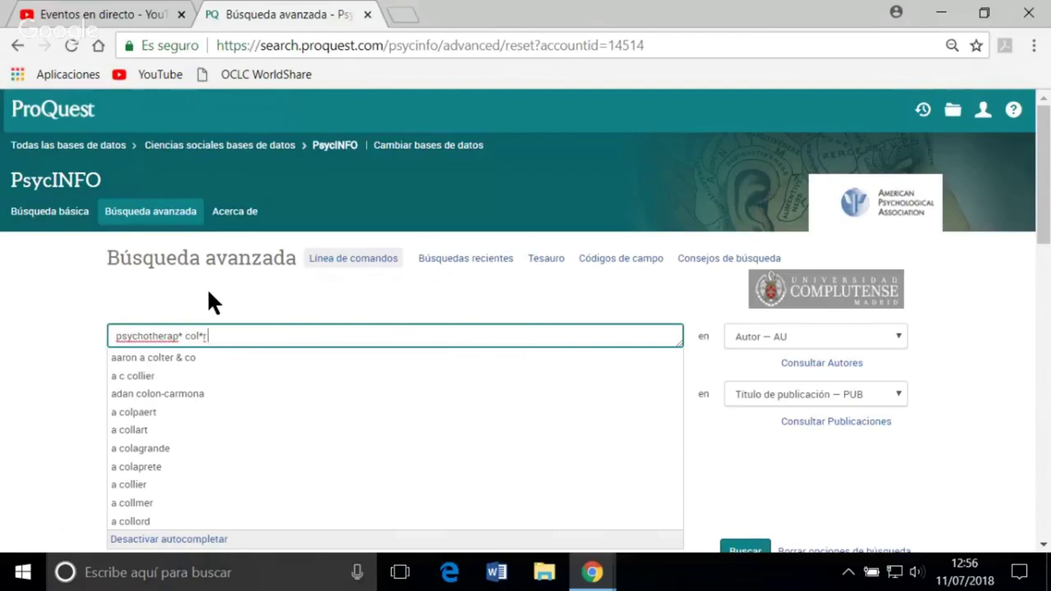
{"action": "type", "text": "wo"}
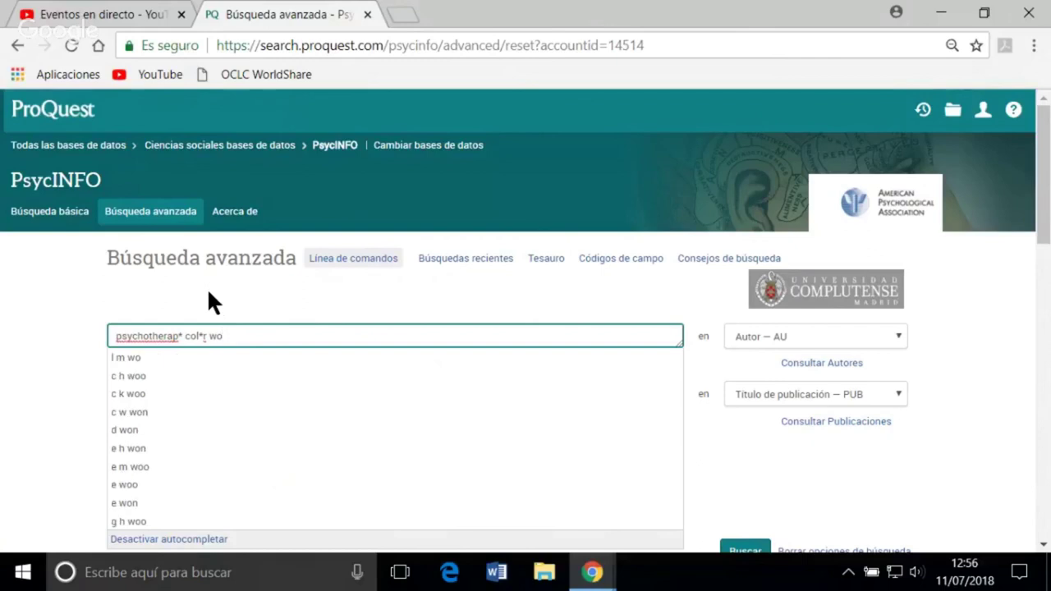
{"action": "type", "text": "m"}
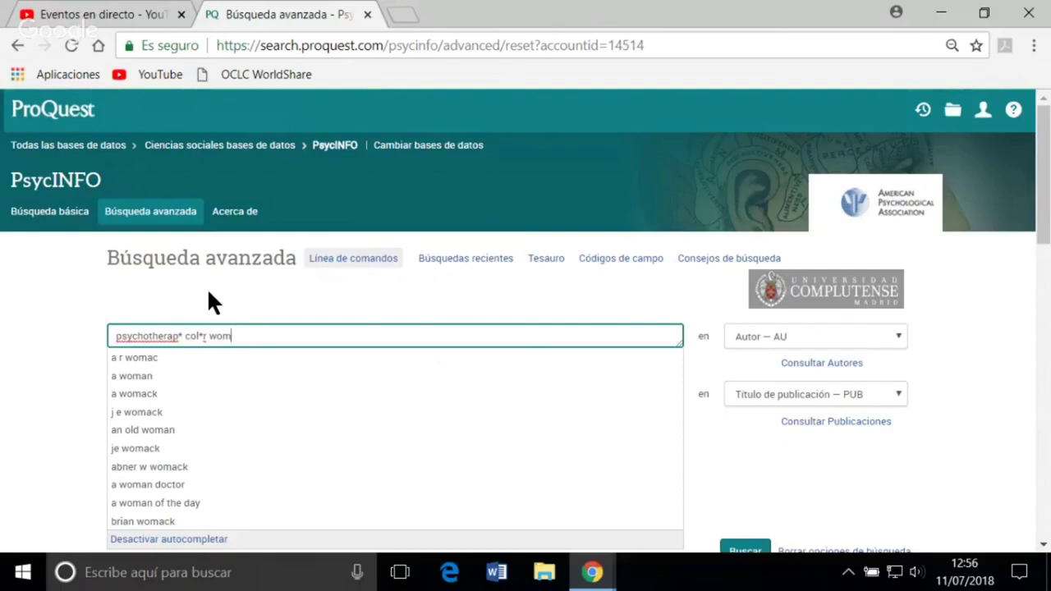
{"action": "type", "text": "?"}
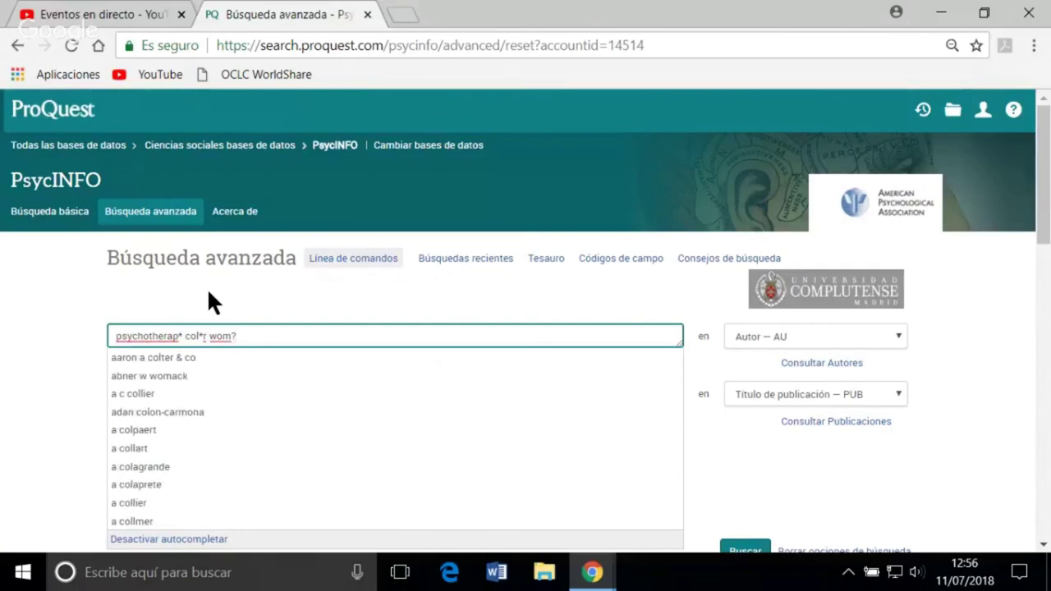
{"action": "type", "text": "n"}
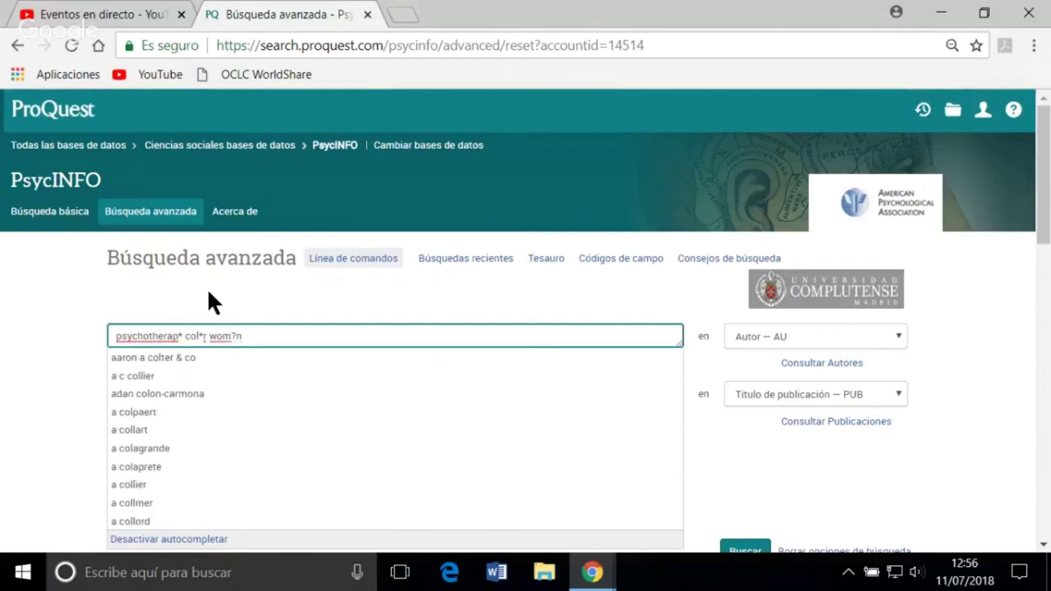